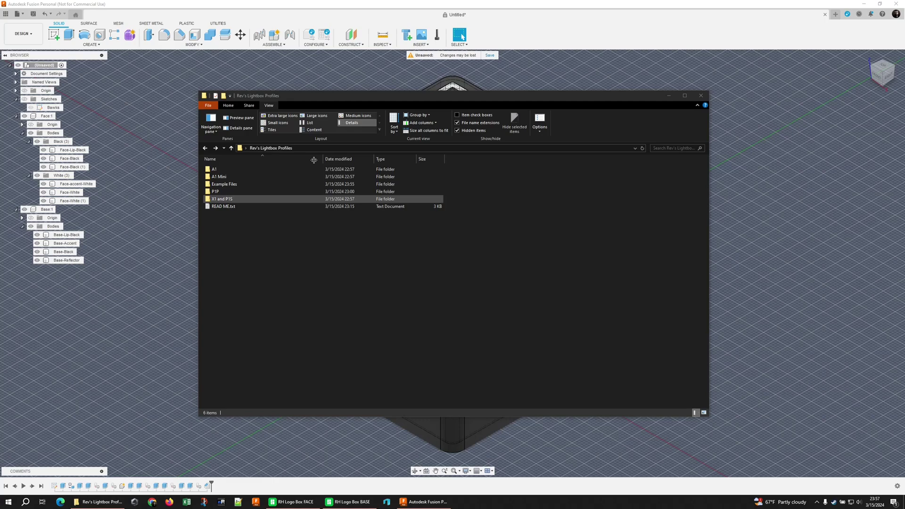
# Open the X1 and P1S printer folder inside Rev's Lightbox Profiles.
pyautogui.click(232, 177)
pyautogui.click(230, 192)
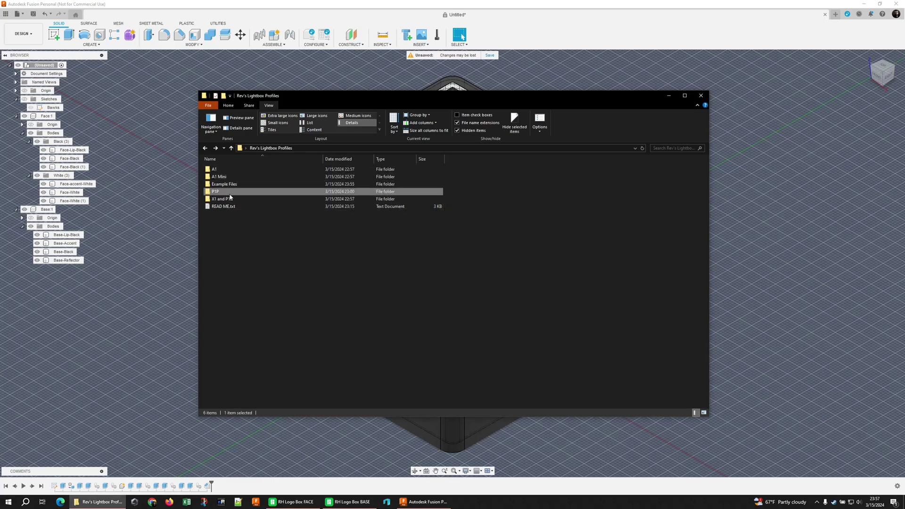
pyautogui.click(231, 200)
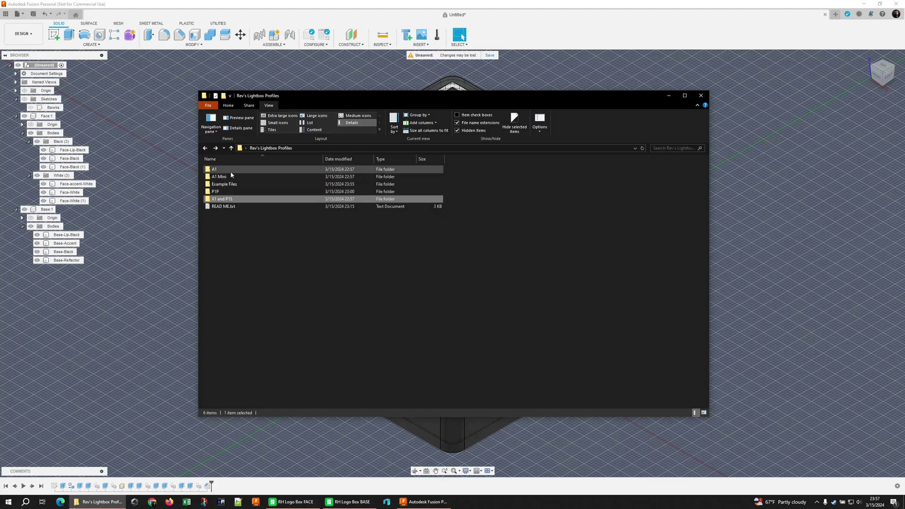
pyautogui.doubleClick(231, 198)
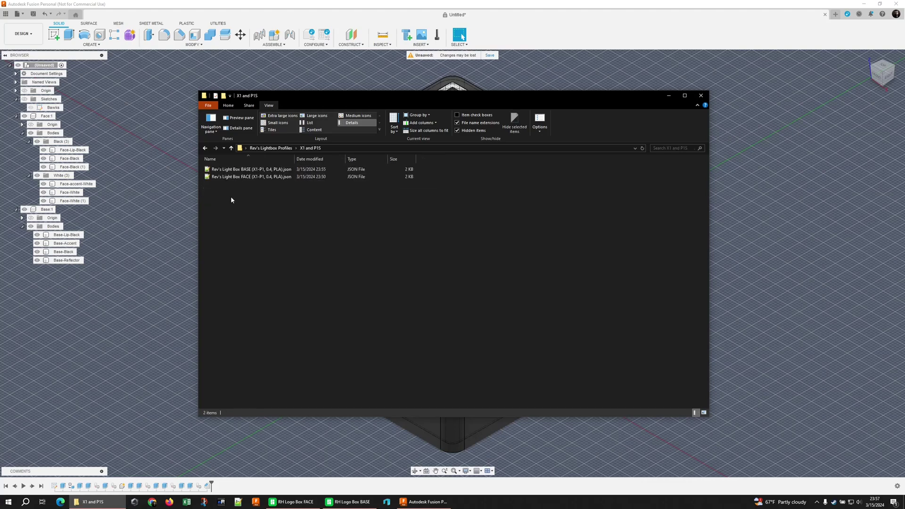
pyautogui.doubleClick(242, 176)
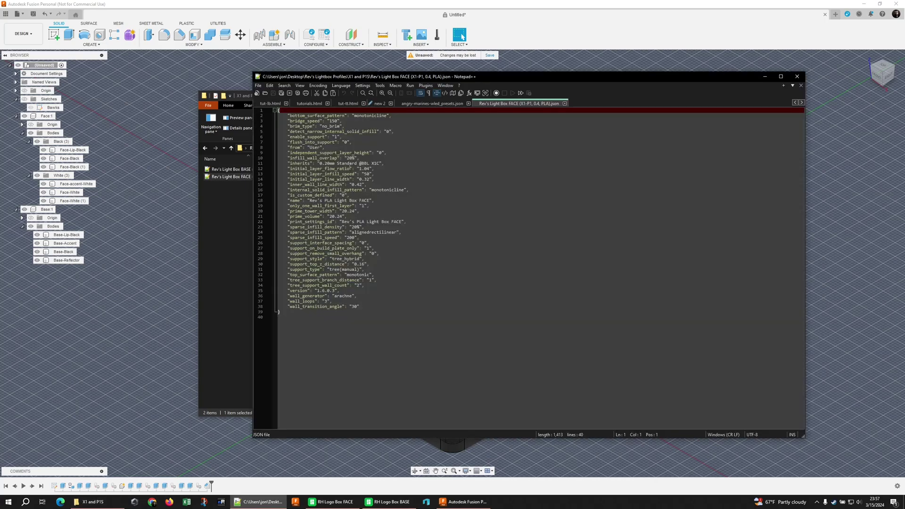
pyautogui.moveTo(291, 164); pyautogui.dragTo(392, 163)
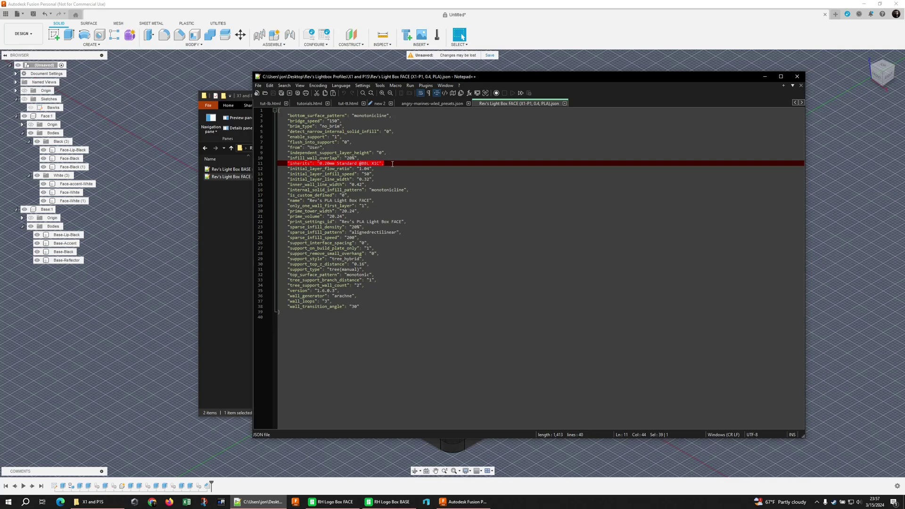
pyautogui.moveTo(359, 163); pyautogui.dragTo(378, 164)
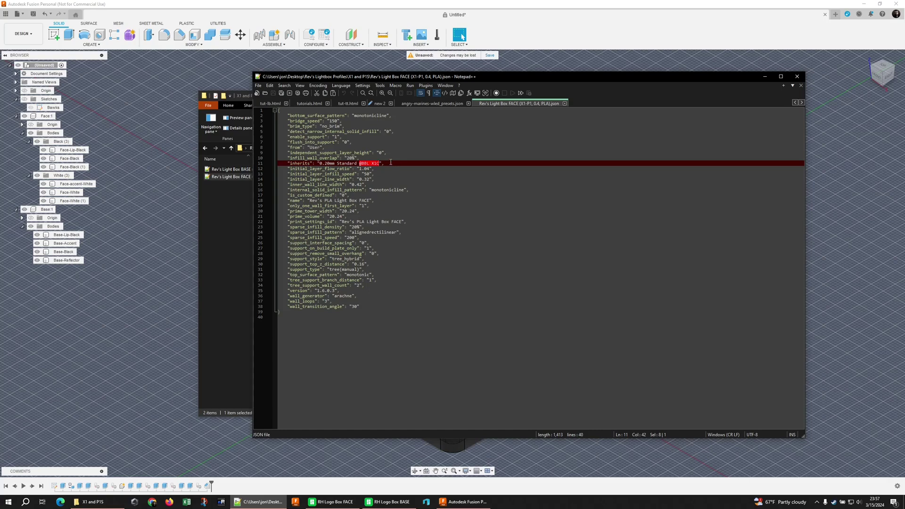
pyautogui.moveTo(357, 164); pyautogui.dragTo(381, 166)
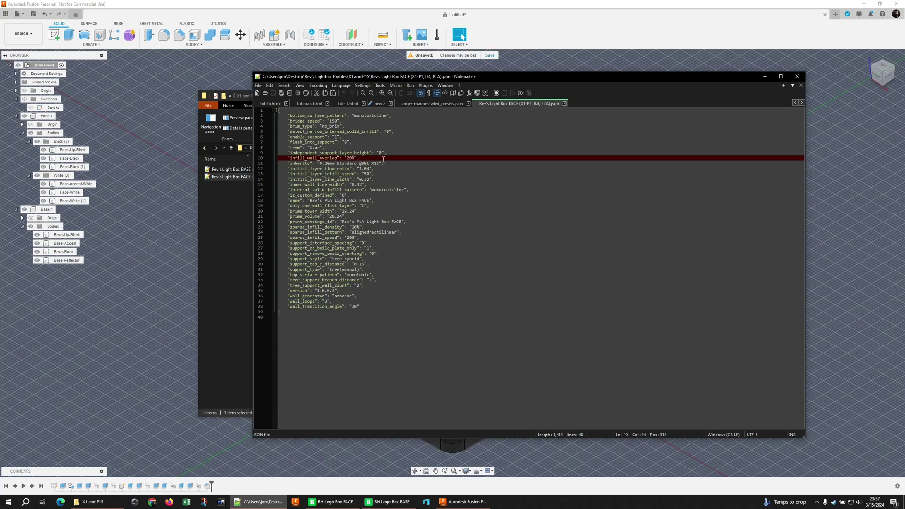
pyautogui.moveTo(385, 164); pyautogui.dragTo(288, 163)
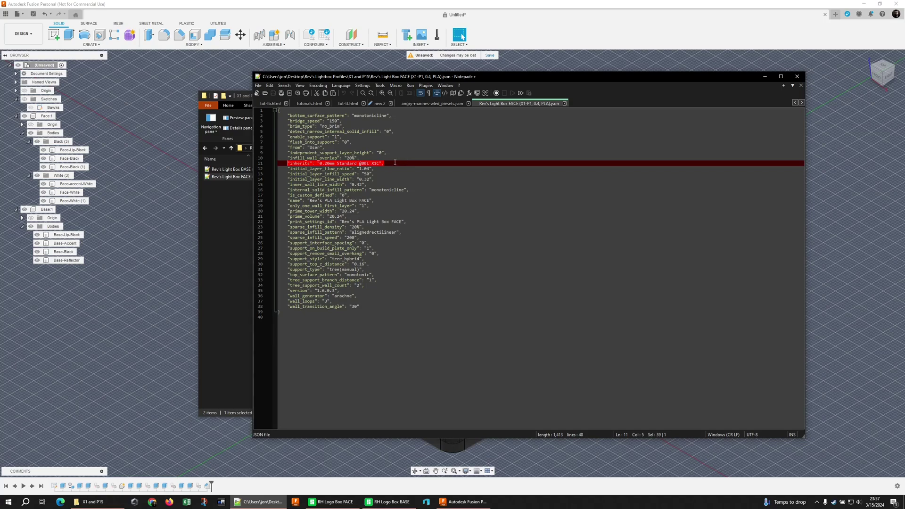
# Close the FACE preset file, select the BASE preset, and minimize Notepad++.
pyautogui.click(565, 104)
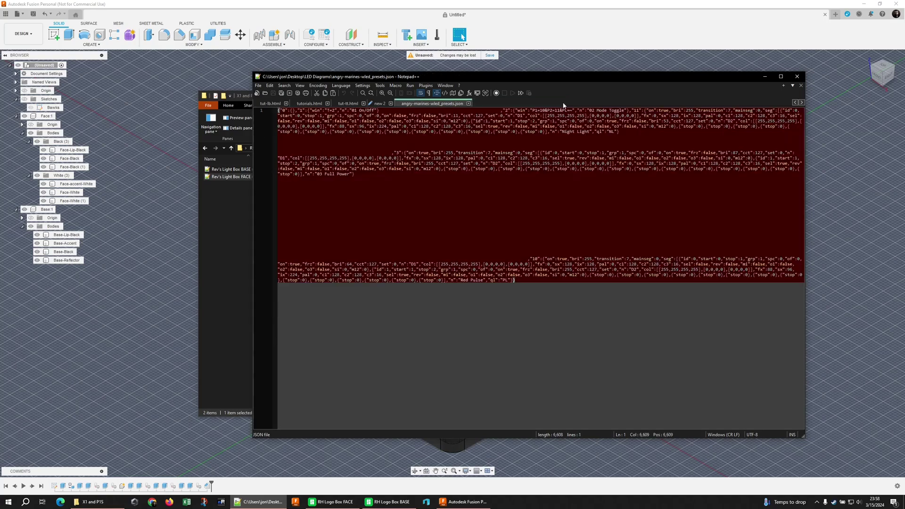
pyautogui.click(230, 203)
pyautogui.click(266, 177)
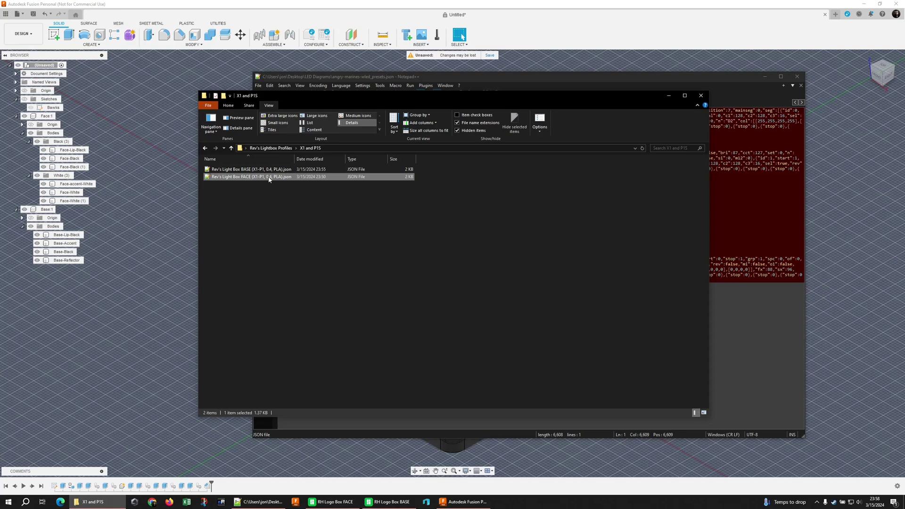
pyautogui.click(267, 169)
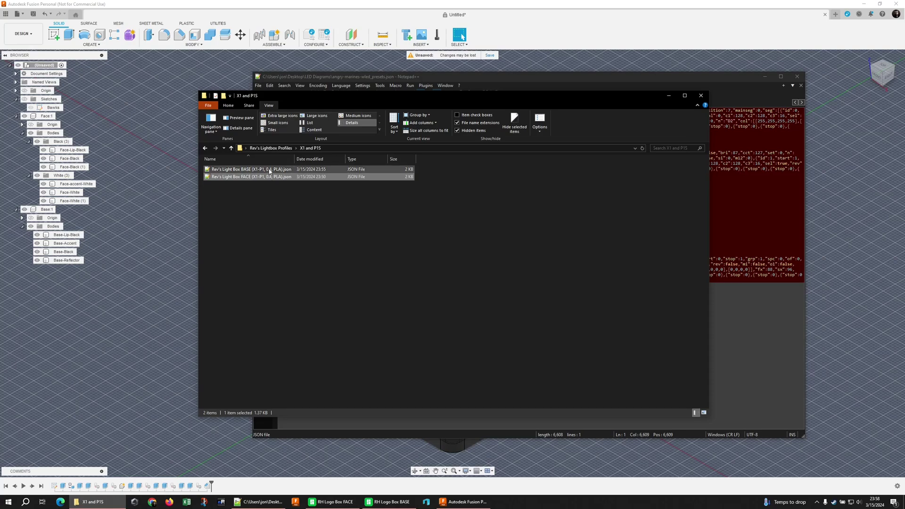
pyautogui.click(760, 78)
# Go up to Rev's Lightbox Profiles, open Example Files, and switch to the Fusion window.
pyautogui.hotkey('alt', 'Up')
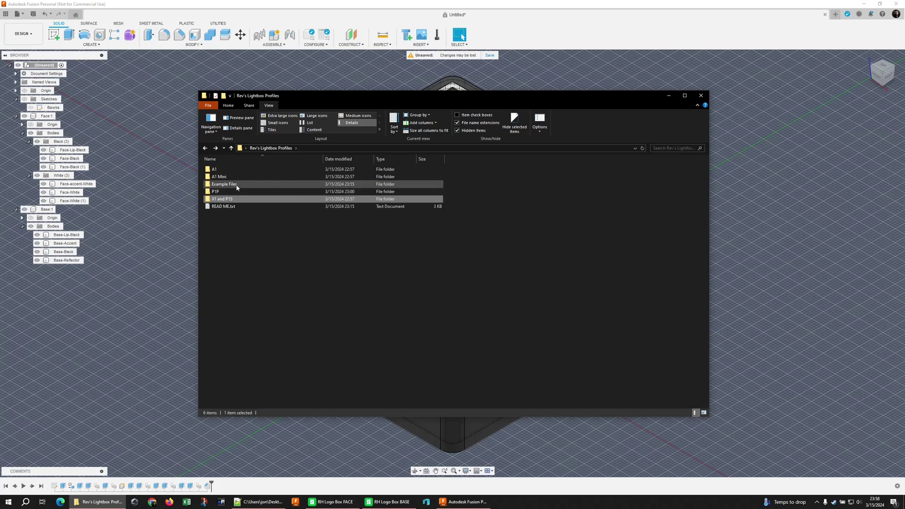
pyautogui.doubleClick(236, 187)
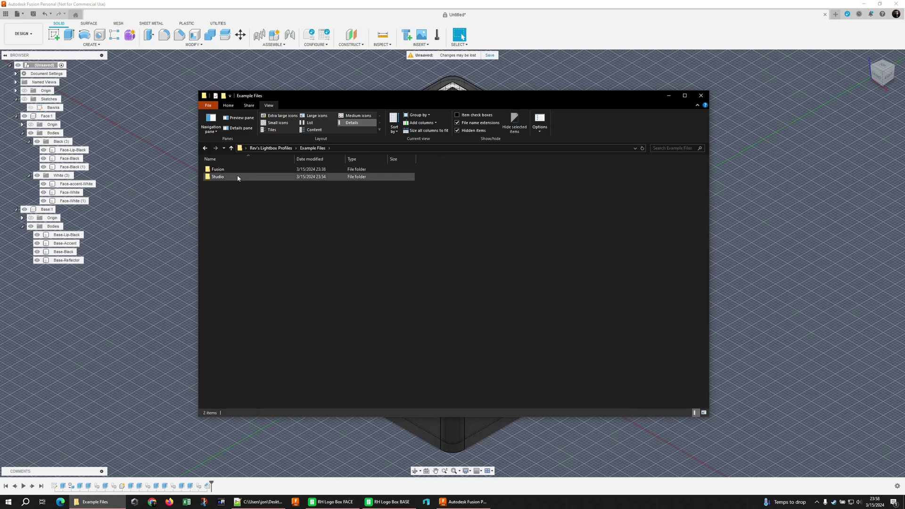
pyautogui.click(471, 82)
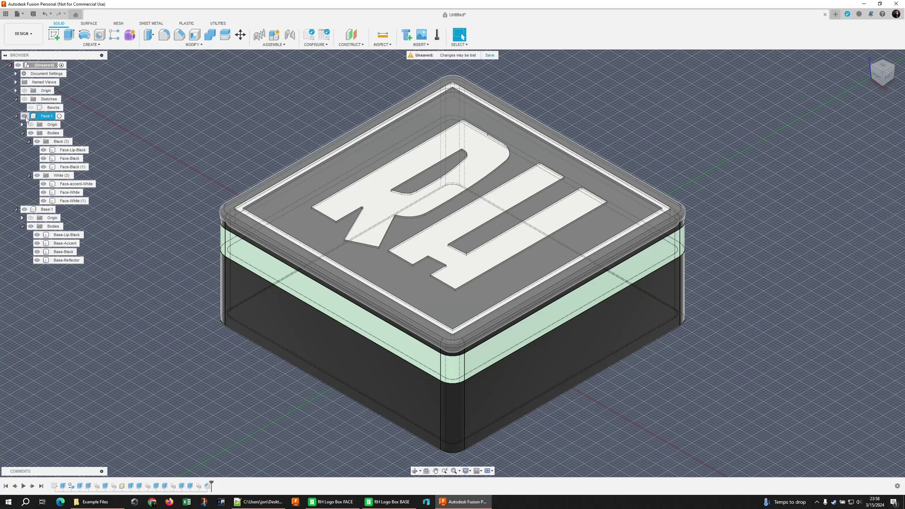
pyautogui.click(24, 117)
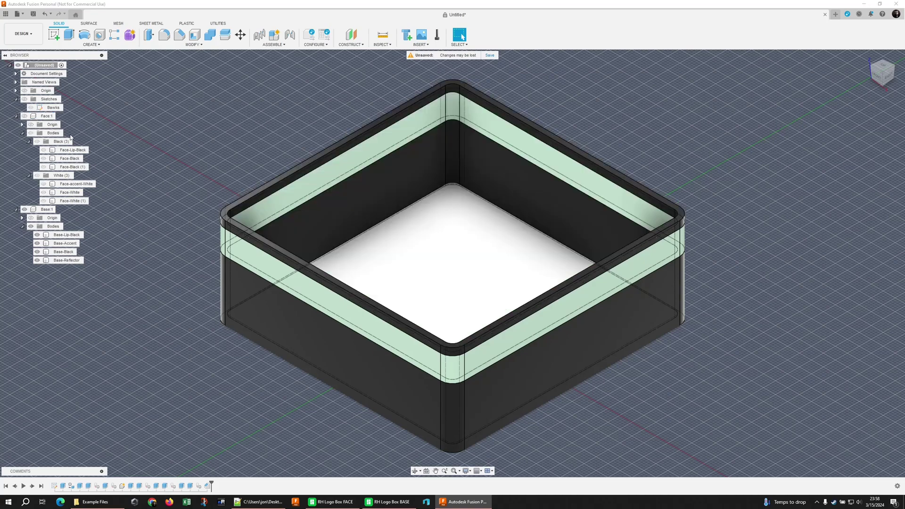
pyautogui.click(24, 117)
pyautogui.rightClick(47, 118)
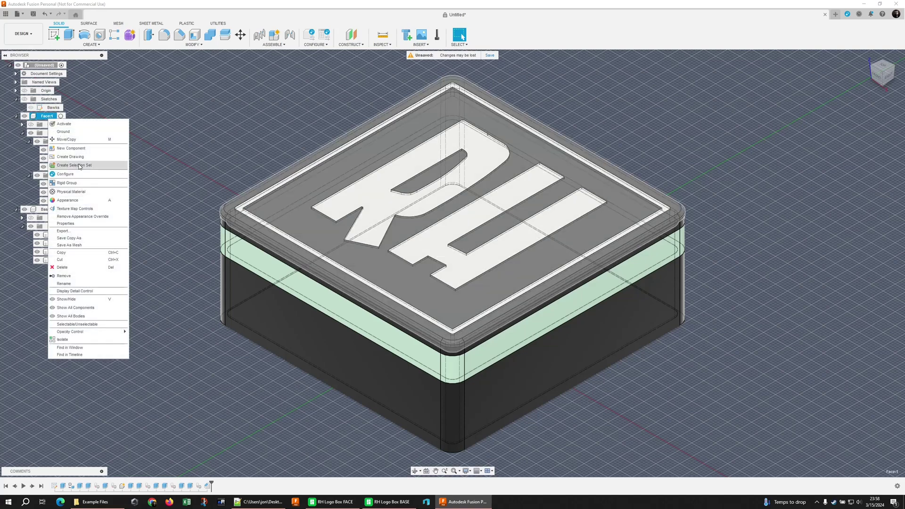
pyautogui.click(103, 244)
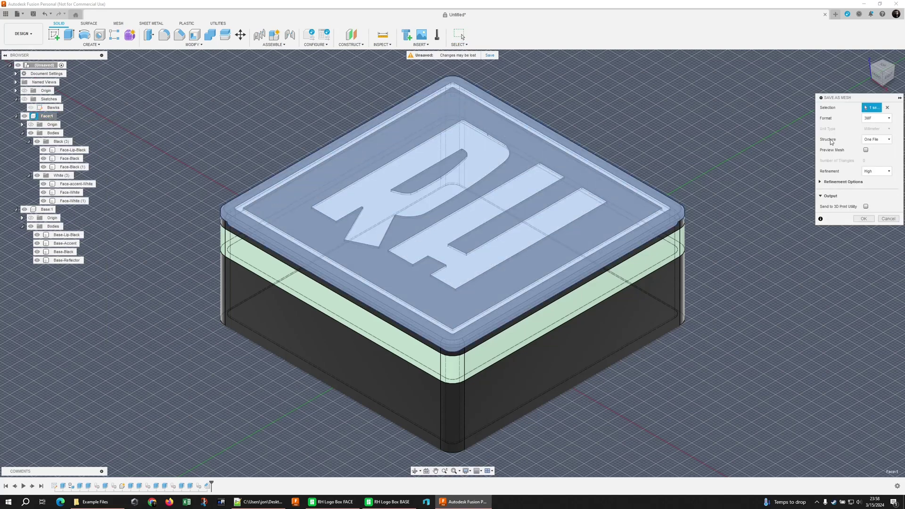
pyautogui.click(870, 174)
pyautogui.click(871, 180)
pyautogui.click(888, 218)
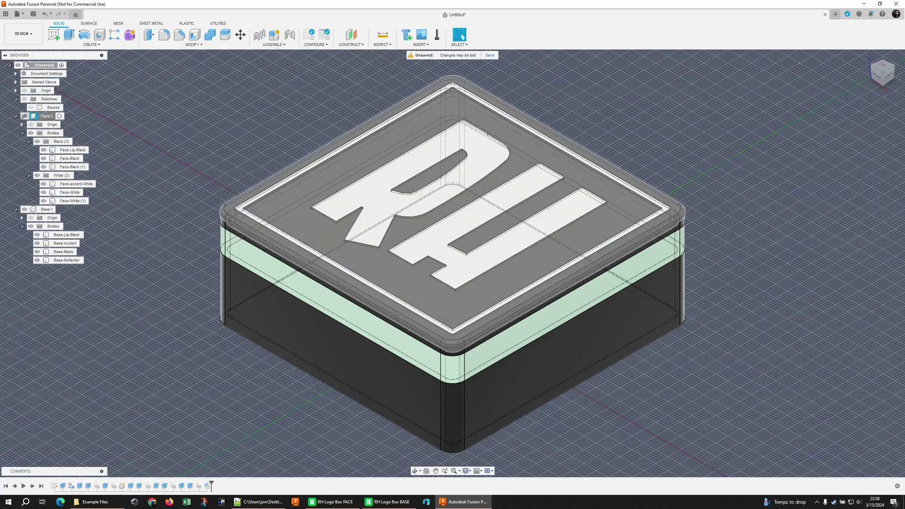
# Hide the Face:1 lid component, and check the STEP export option without exporting.
pyautogui.click(24, 116)
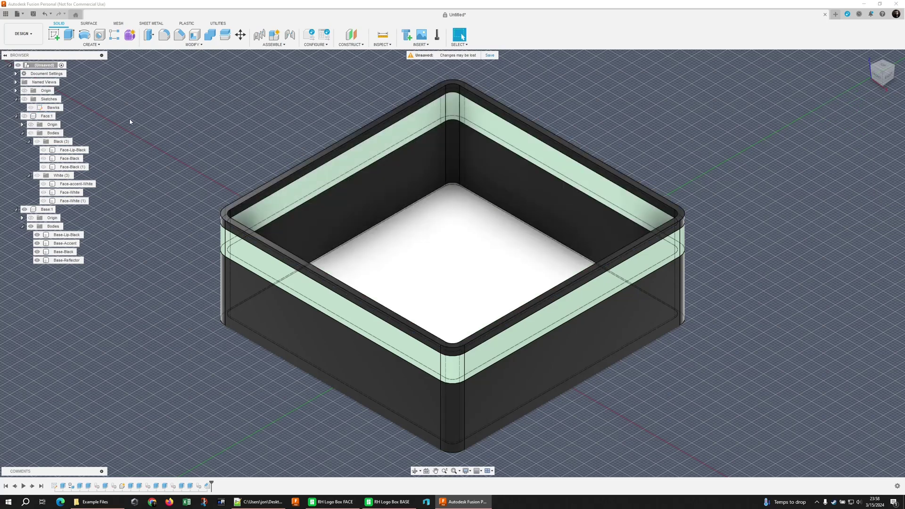
pyautogui.click(18, 14)
pyautogui.click(44, 103)
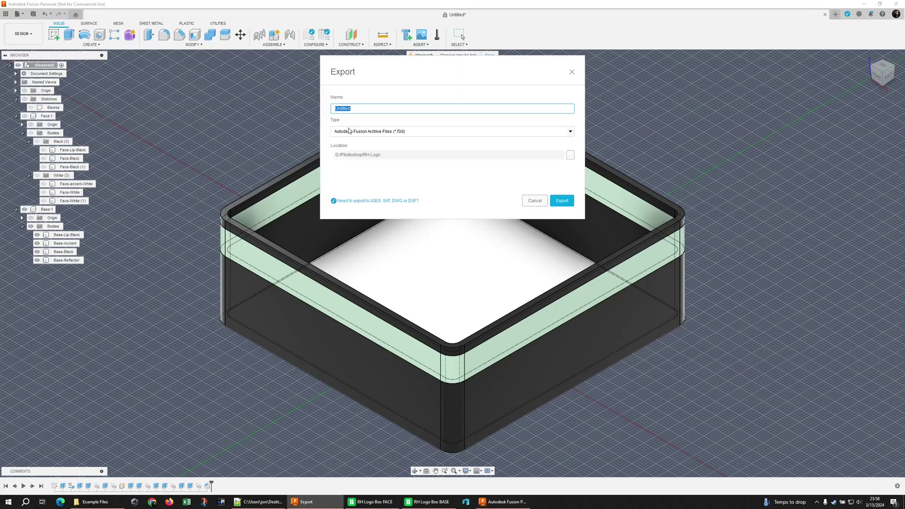
pyautogui.click(367, 131)
pyautogui.scroll(-1, 367, 187)
pyautogui.click(367, 185)
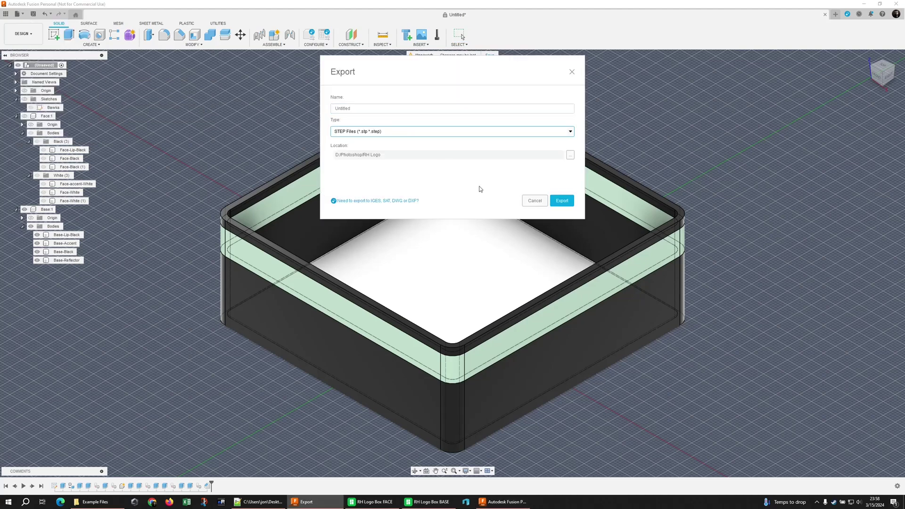
pyautogui.click(535, 201)
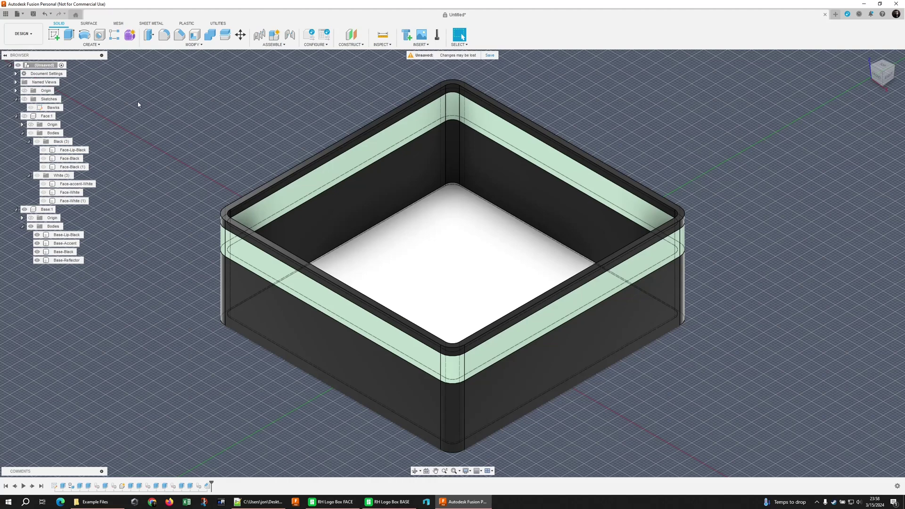
# Browse the Fusion example folder, looking at RH-Base-v0.step and RH-Sample-v0.f3d.
pyautogui.click(95, 501)
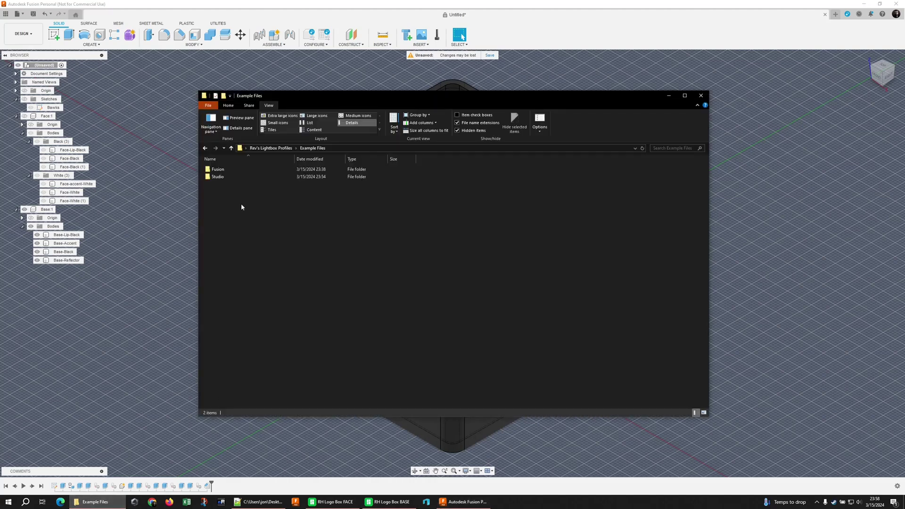
pyautogui.doubleClick(218, 169)
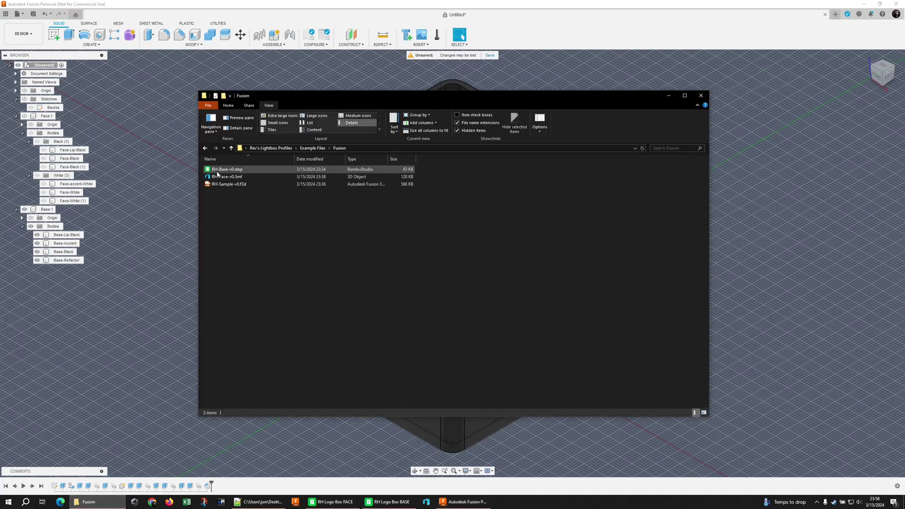
pyautogui.click(221, 169)
pyautogui.click(247, 185)
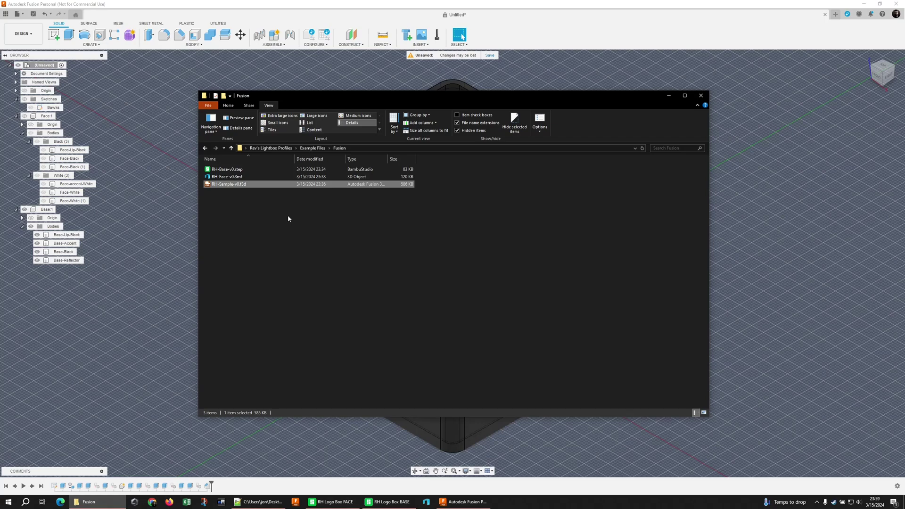
# Open the Studio example folder, select RH Logo Box FACE.3mf, and bring its Bambu Studio project forward.
pyautogui.hotkey('alt', 'Left')
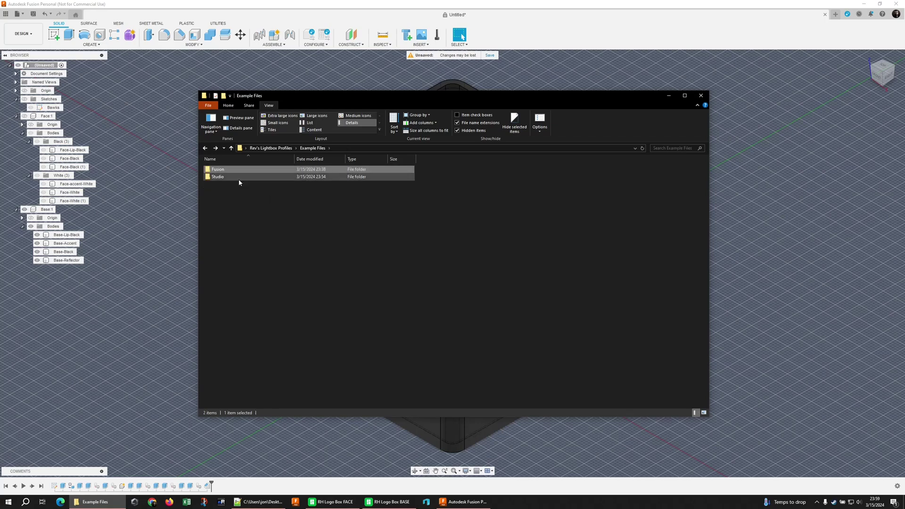
pyautogui.doubleClick(236, 177)
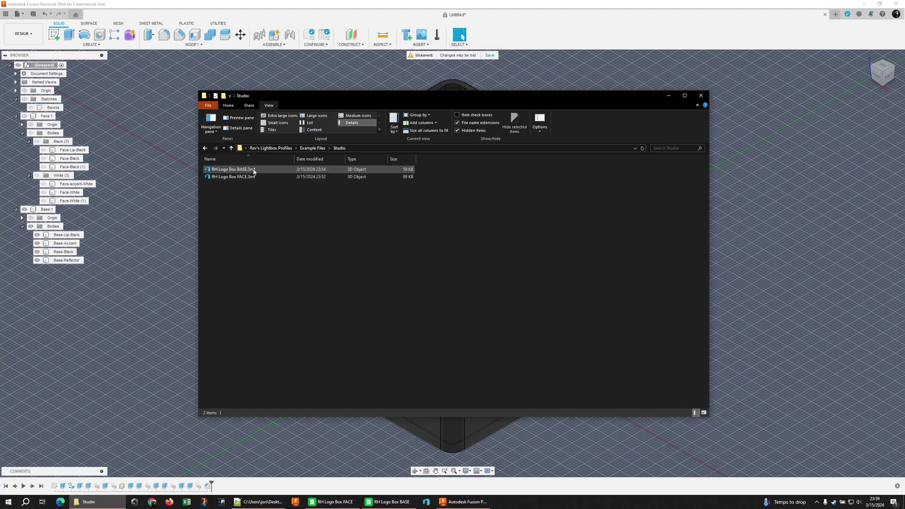
pyautogui.click(251, 176)
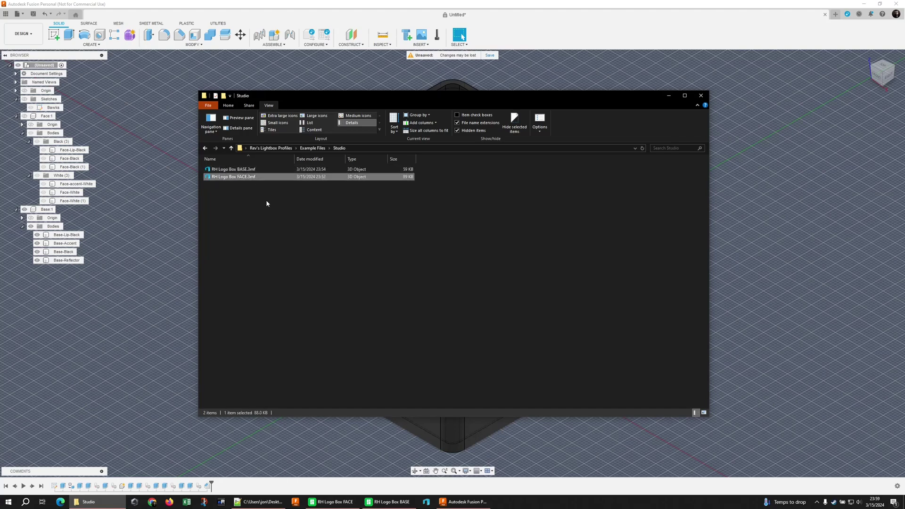
pyautogui.click(332, 501)
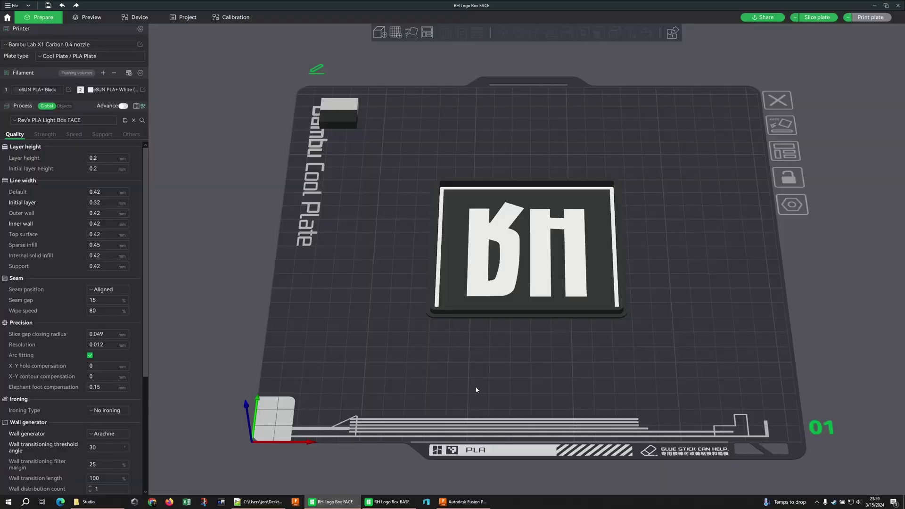
pyautogui.click(64, 106)
pyautogui.click(47, 147)
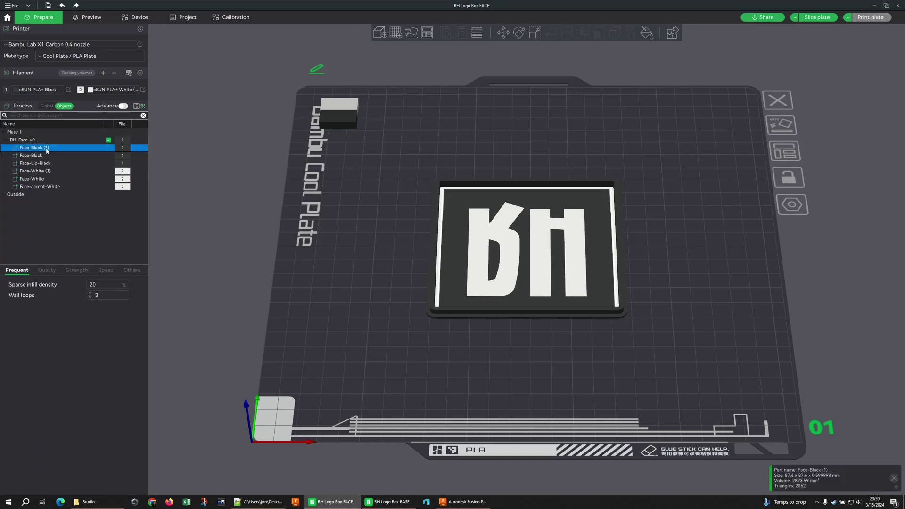
pyautogui.click(56, 172)
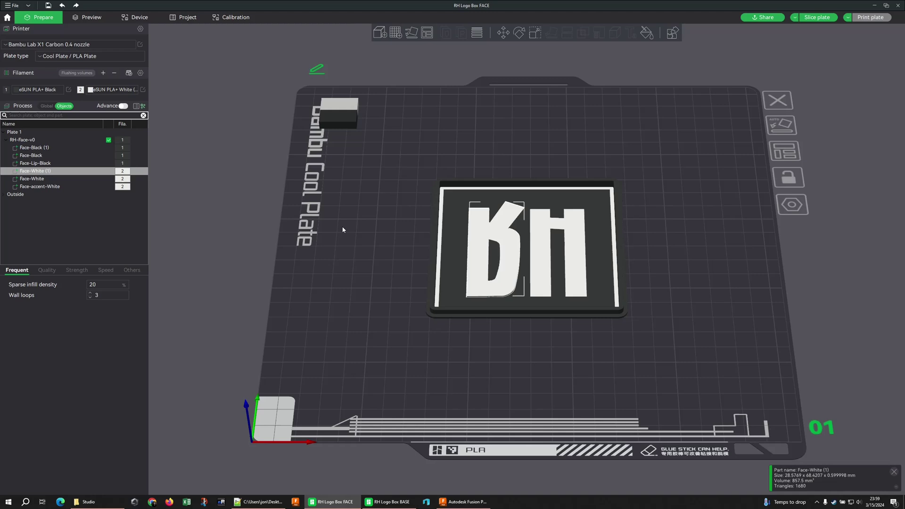
pyautogui.click(46, 106)
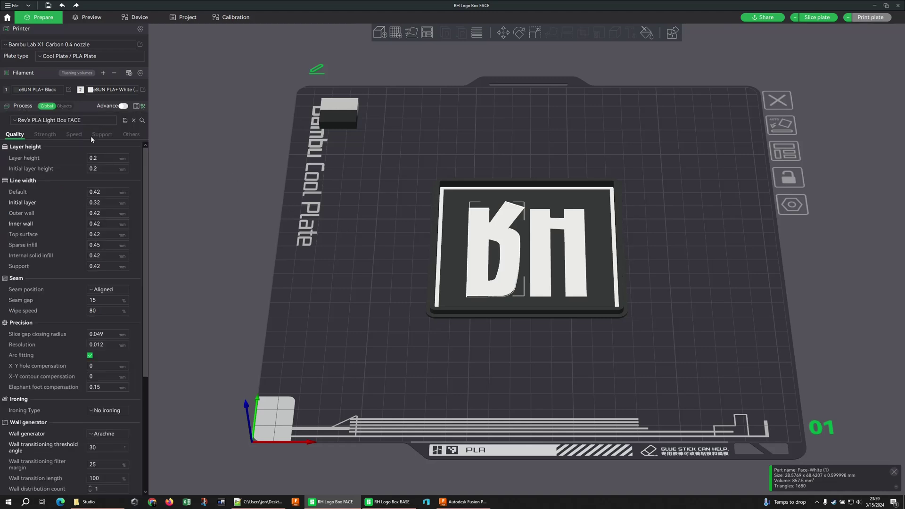
pyautogui.scroll(-5, 72, 201)
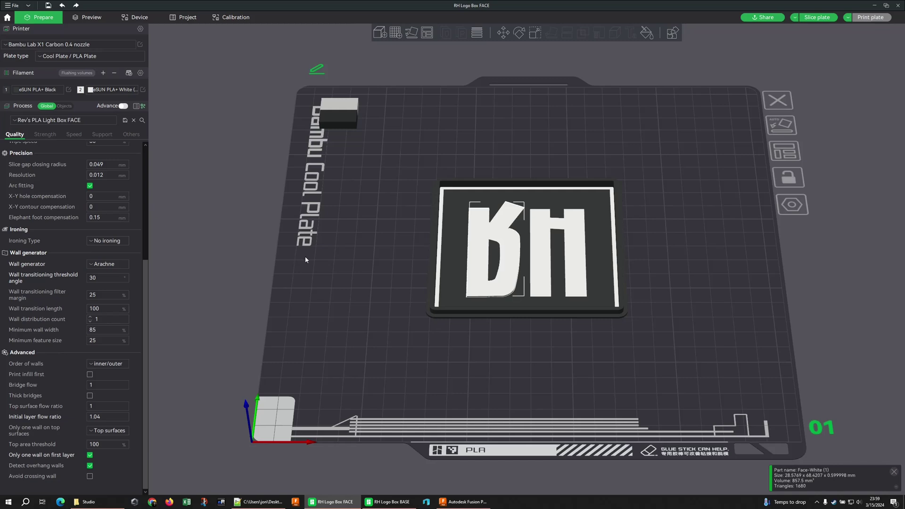
# Slice the RH logo face plate and scrub the layer slider from first layer to all layers.
pyautogui.click(818, 18)
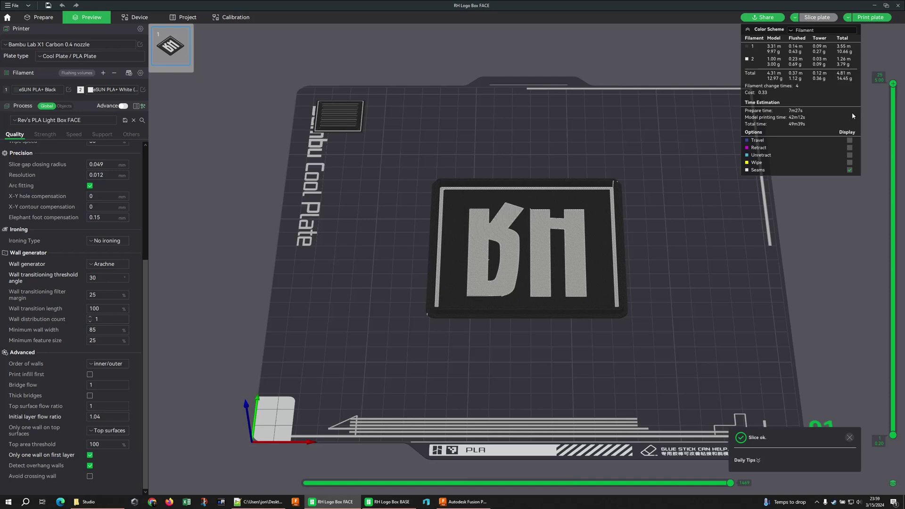
pyautogui.moveTo(896, 88); pyautogui.dragTo(894, 432)
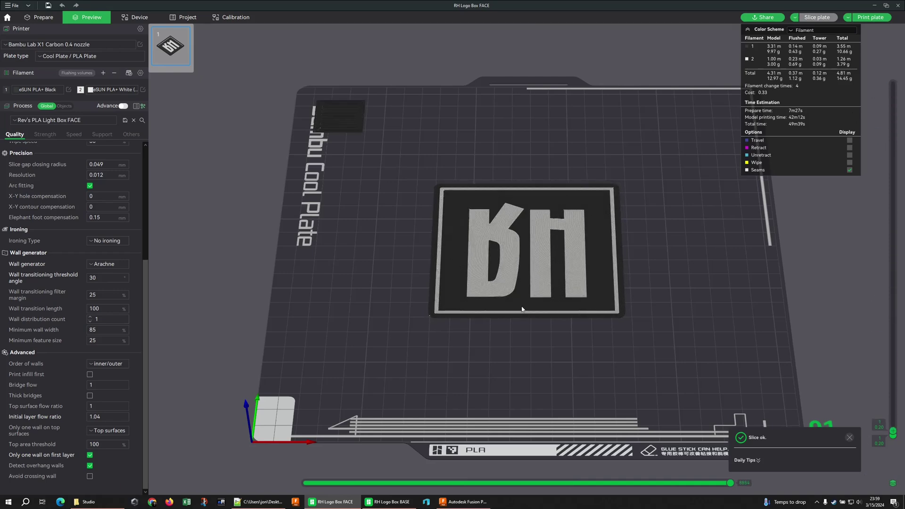
pyautogui.scroll(5, 469, 296)
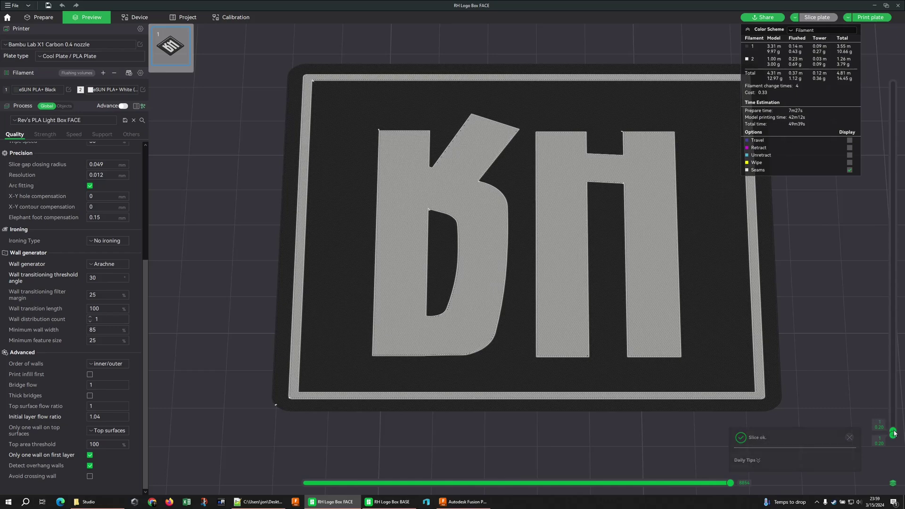
pyautogui.moveTo(893, 432)
pyautogui.mouseDown()
pyautogui.moveTo(885, 362)
pyautogui.moveTo(893, 435)
pyautogui.mouseUp()
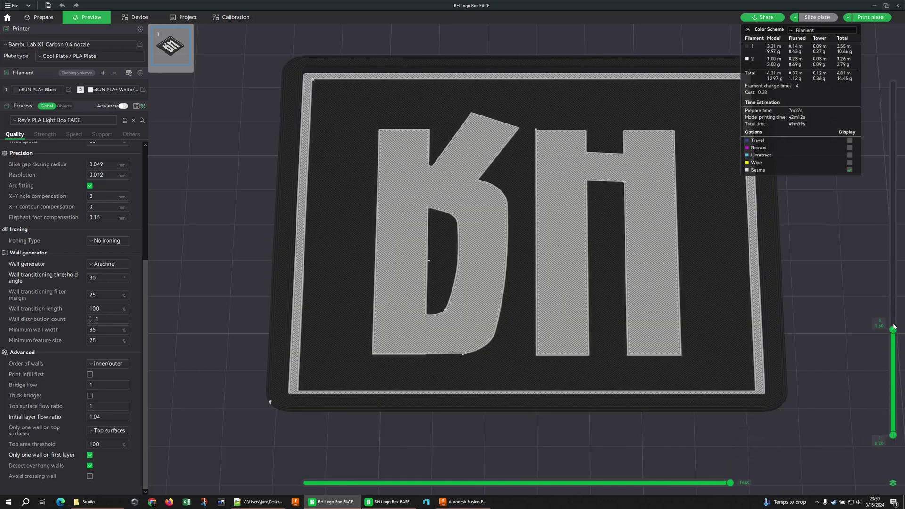
pyautogui.moveTo(893, 330); pyautogui.dragTo(893, 83)
pyautogui.scroll(-3, 443, 202)
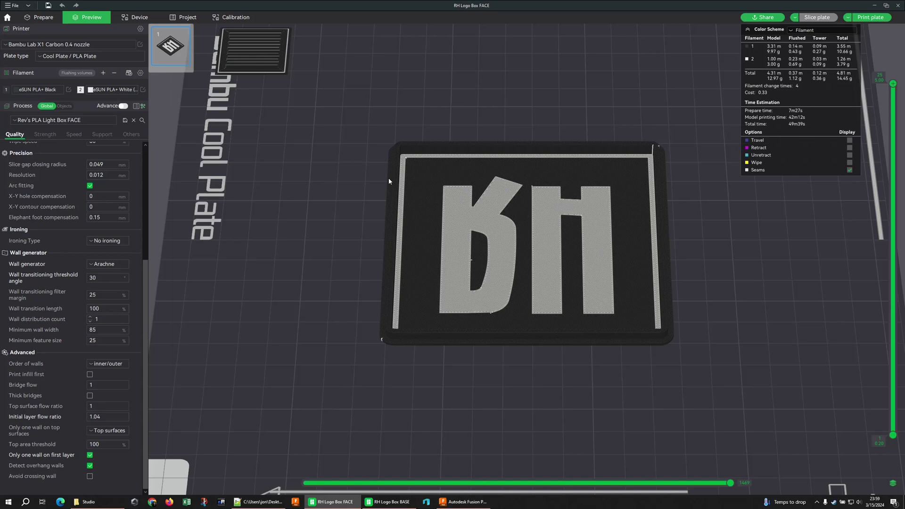
# Set the plate type to Textured PEI Plate.
pyautogui.scroll(-2, 314, 198)
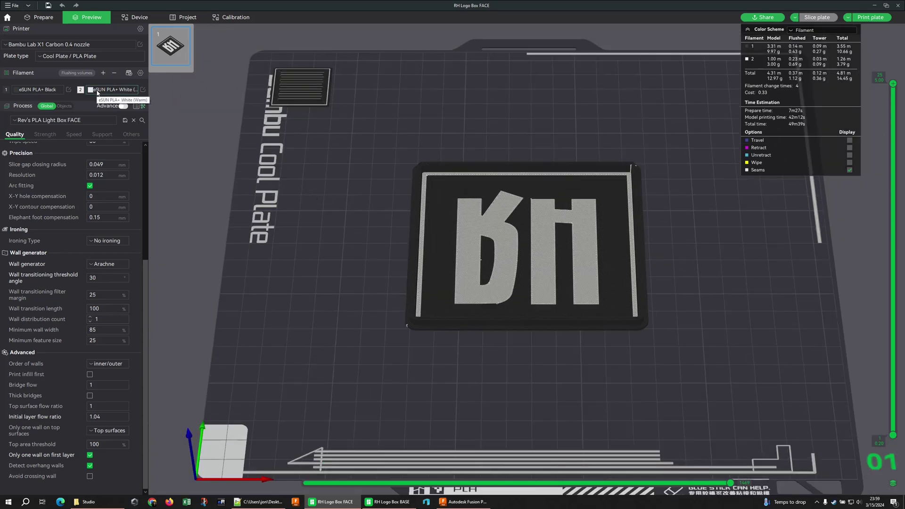
pyautogui.click(118, 57)
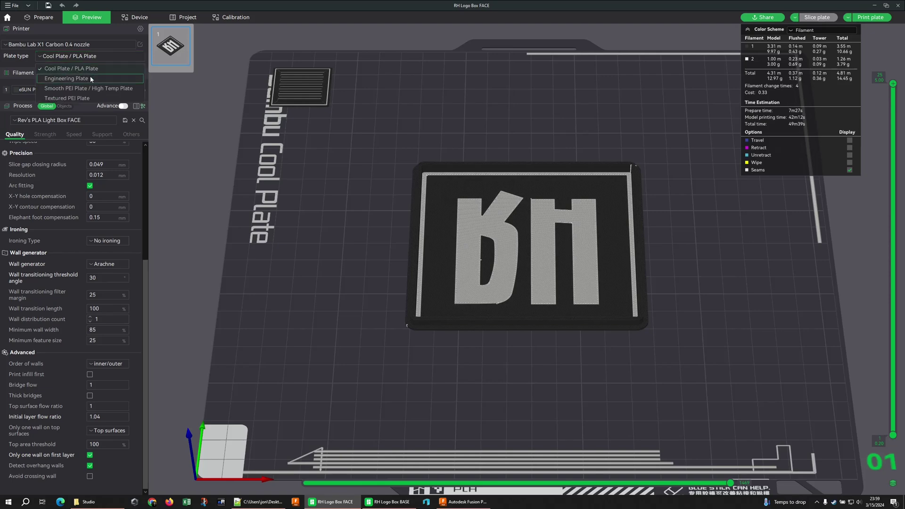
pyautogui.click(91, 99)
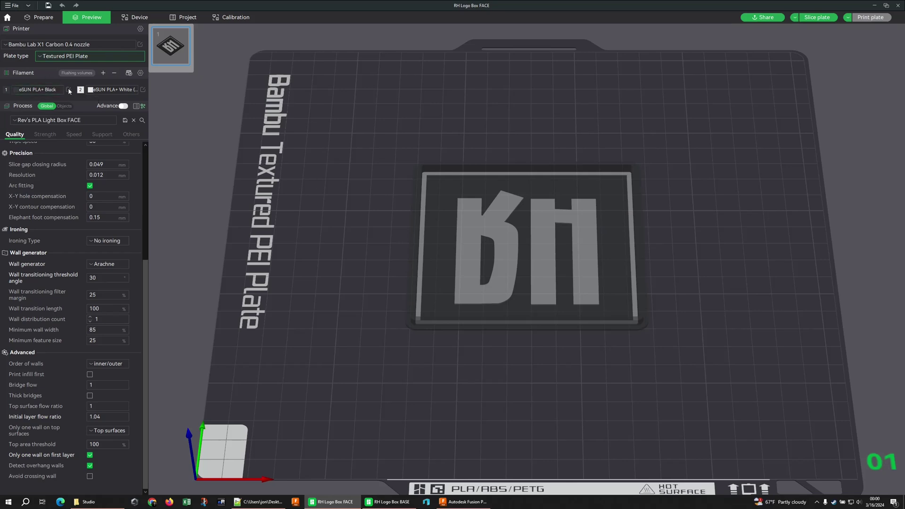
pyautogui.click(68, 89)
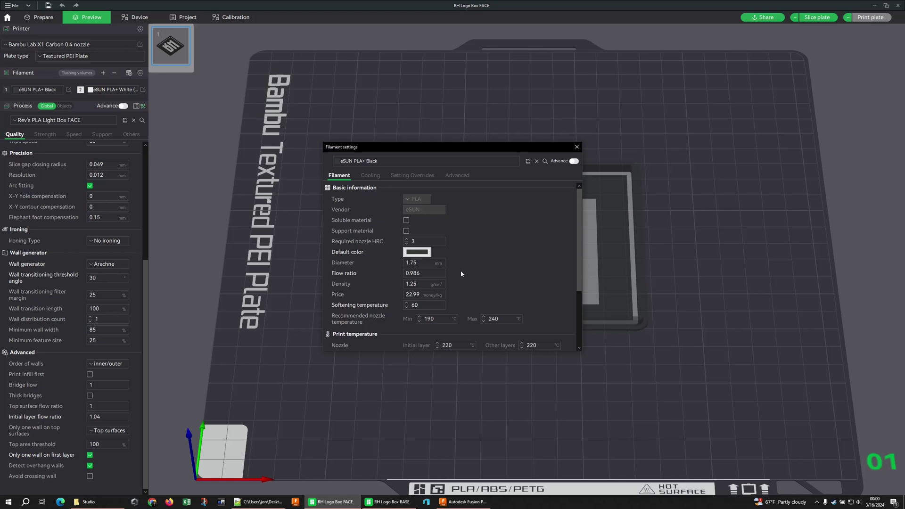
pyautogui.moveTo(421, 274); pyautogui.dragTo(404, 273)
pyautogui.click(577, 147)
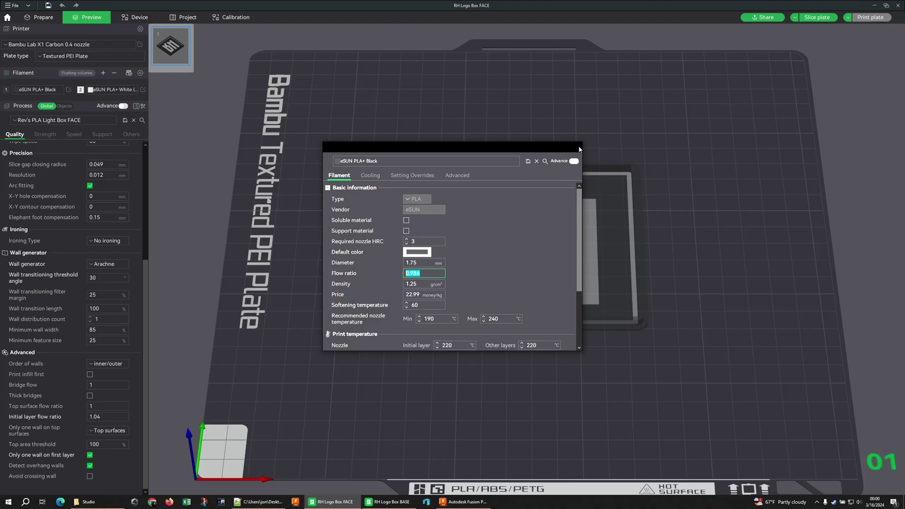
# Read READ ME.txt from Rev's Lightbox Profiles in Notepad, then return to the Bambu Studio FACE project.
pyautogui.click(88, 501)
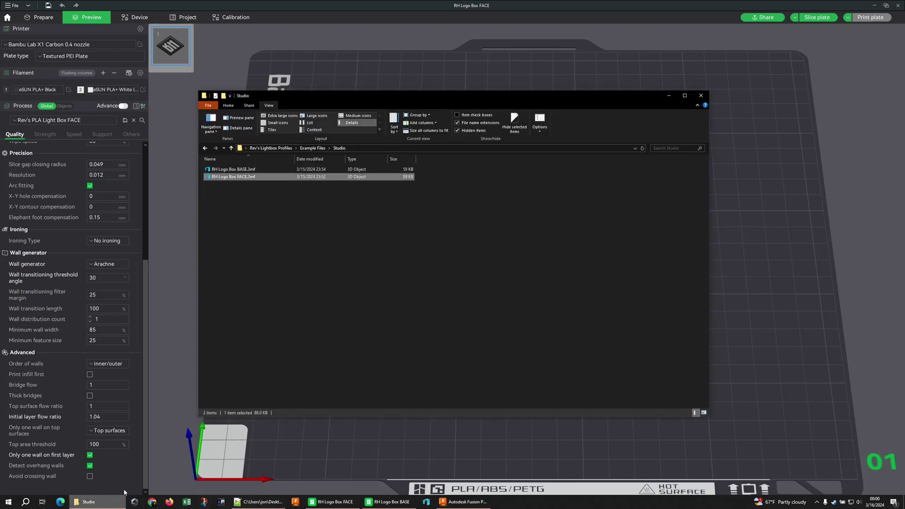
pyautogui.hotkey('alt', 'Up')
pyautogui.hotkey('alt', 'Up')
pyautogui.press('End')
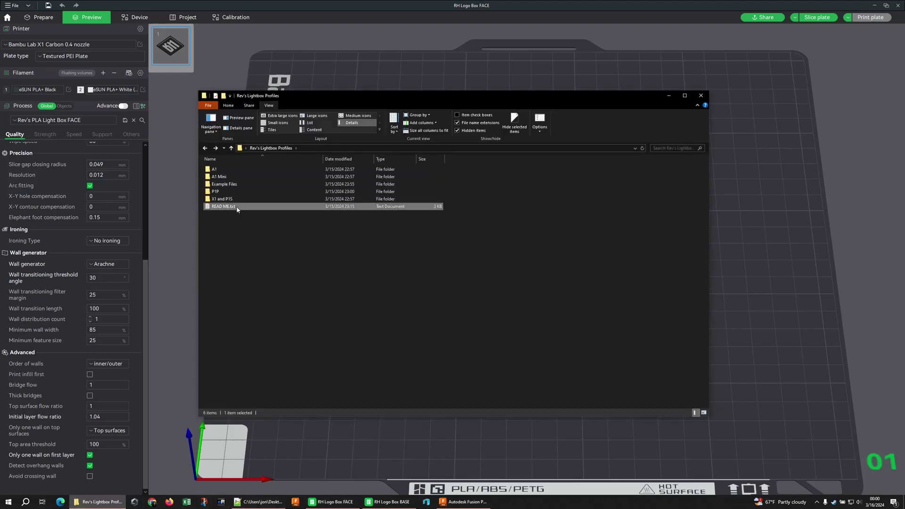
pyautogui.press('Return')
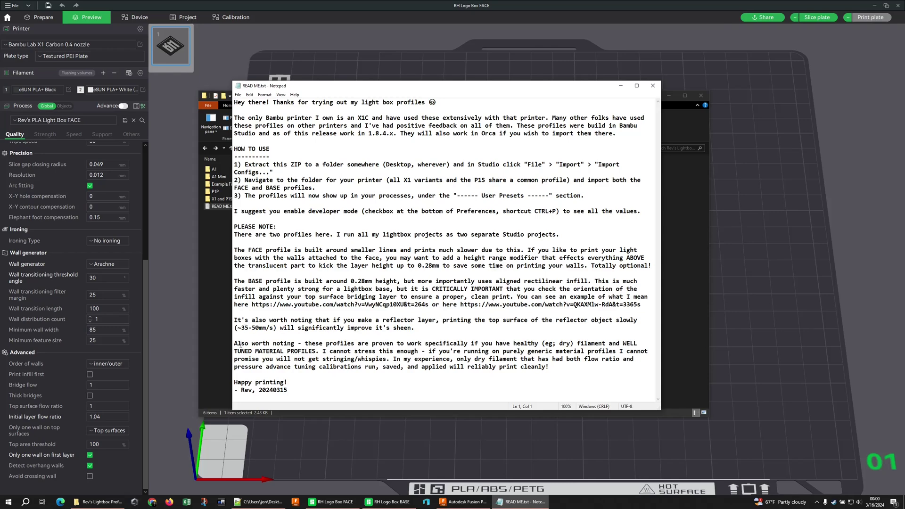
pyautogui.moveTo(241, 343); pyautogui.dragTo(579, 343)
pyautogui.click(569, 366)
pyautogui.click(353, 69)
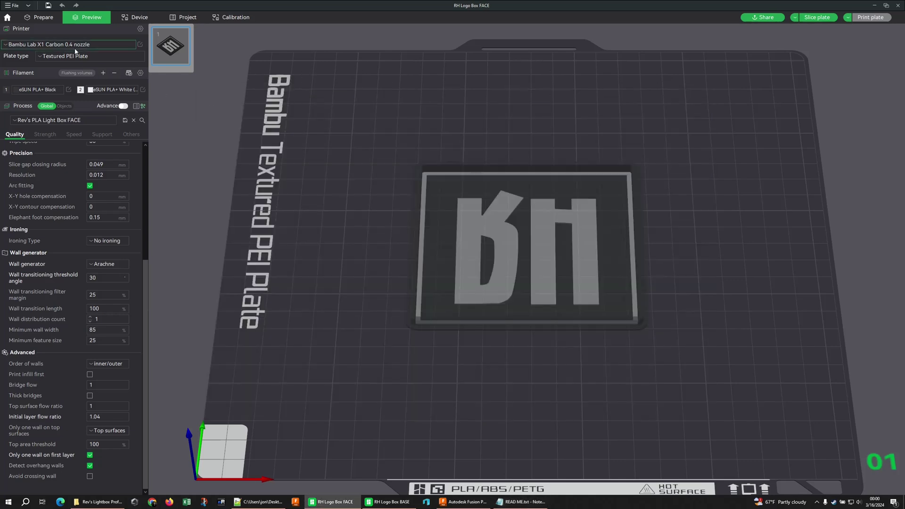
# Switch the printer to Bambu Lab P1S 0.4 nozzle, then to Bambu Lab P1P 0.4 nozzle.
pyautogui.click(98, 46)
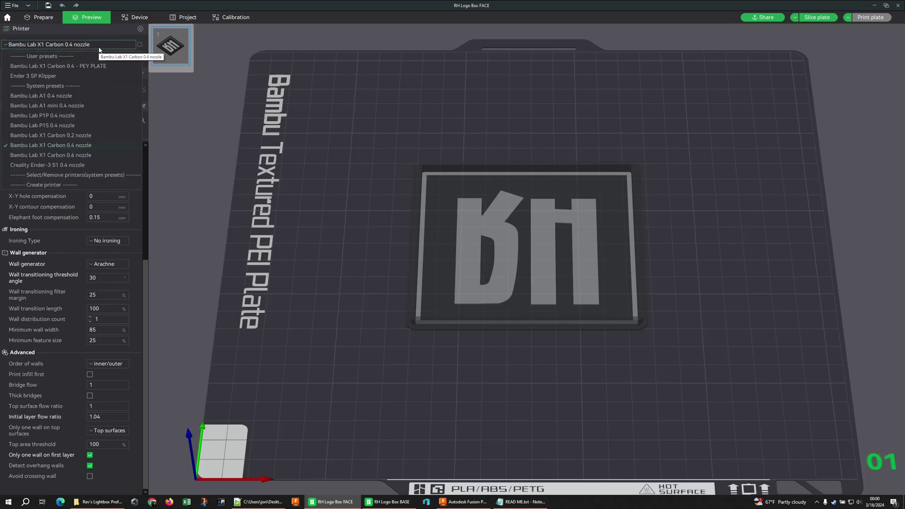
pyautogui.click(86, 126)
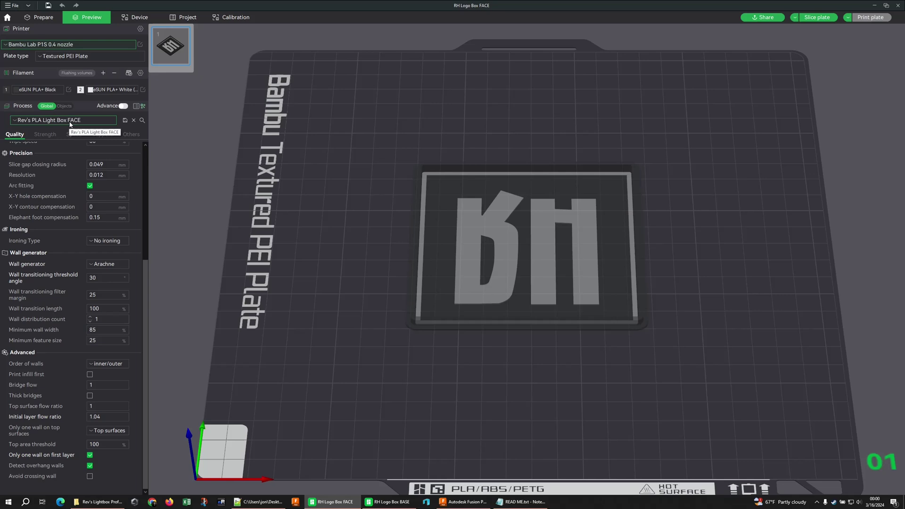
pyautogui.click(80, 120)
pyautogui.scroll(-5, 71, 230)
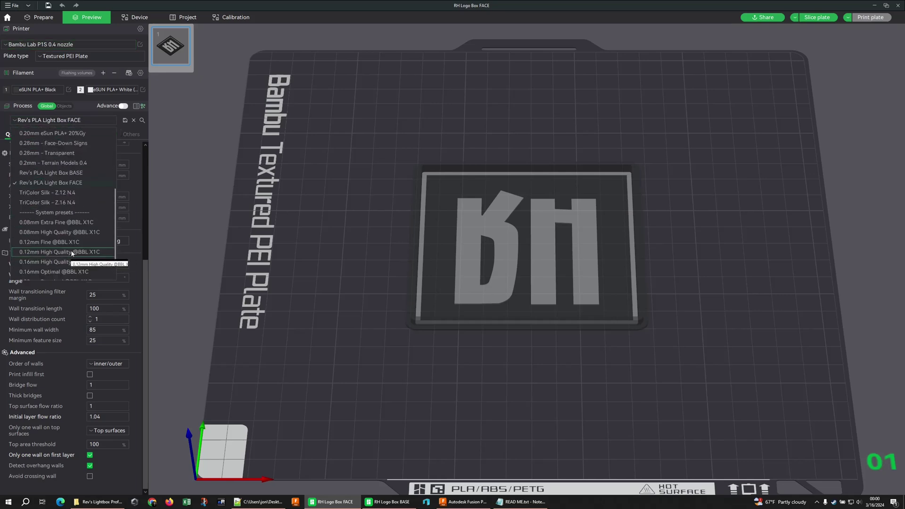
pyautogui.scroll(5, 70, 230)
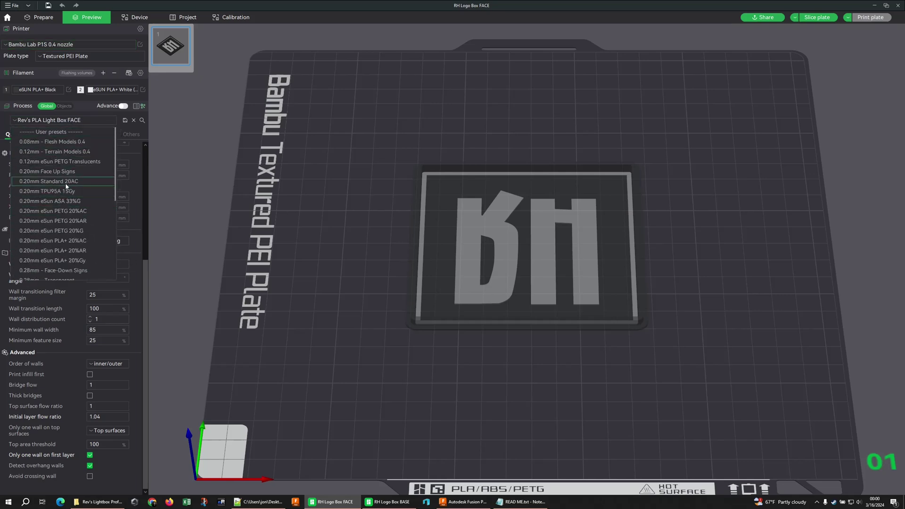
pyautogui.click(66, 45)
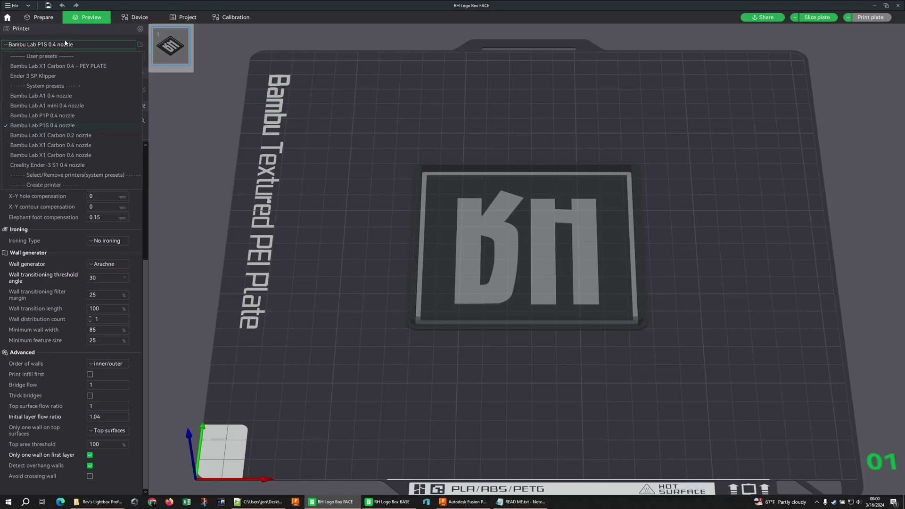
pyautogui.click(72, 116)
pyautogui.click(73, 120)
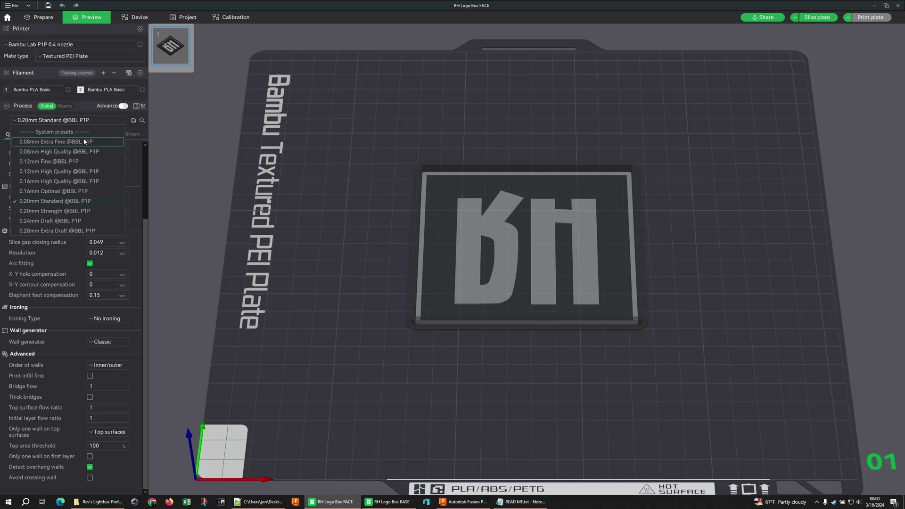
# Close the process preset list, then view the Preferences window and close it.
pyautogui.click(75, 120)
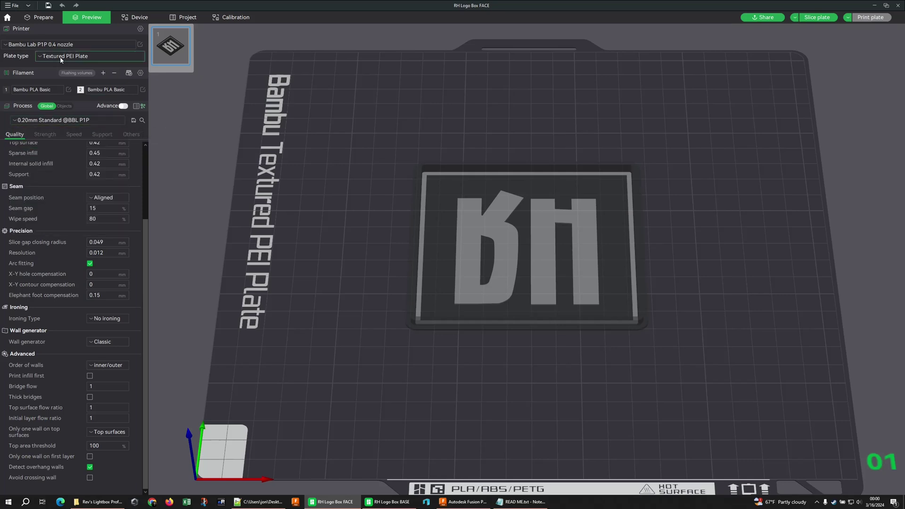
pyautogui.click(28, 5)
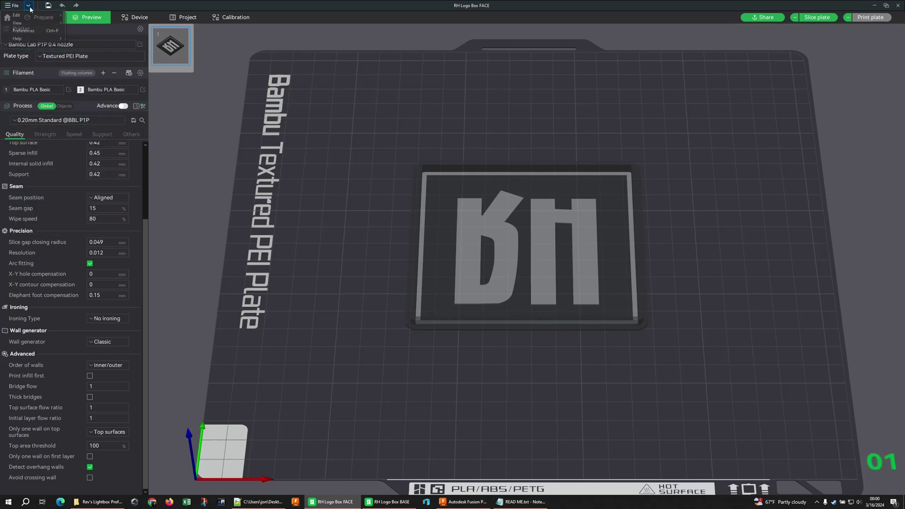
pyautogui.click(35, 31)
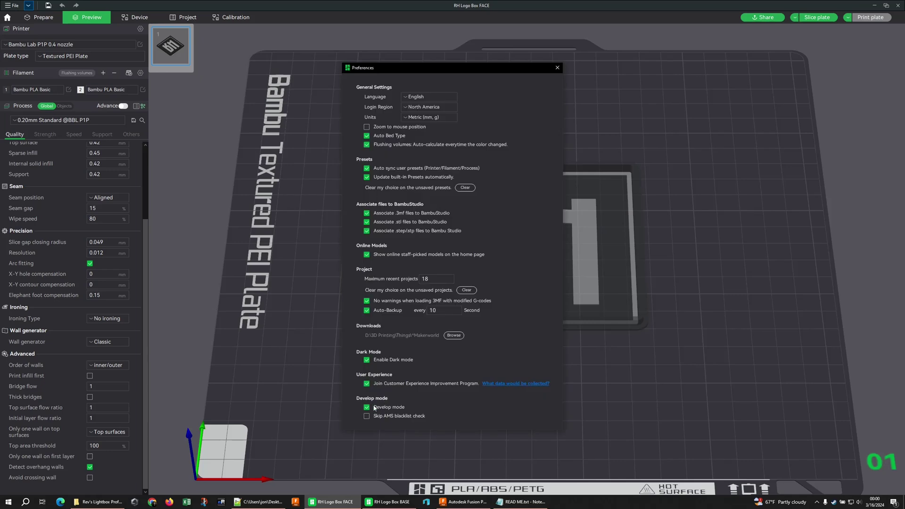
pyautogui.click(557, 68)
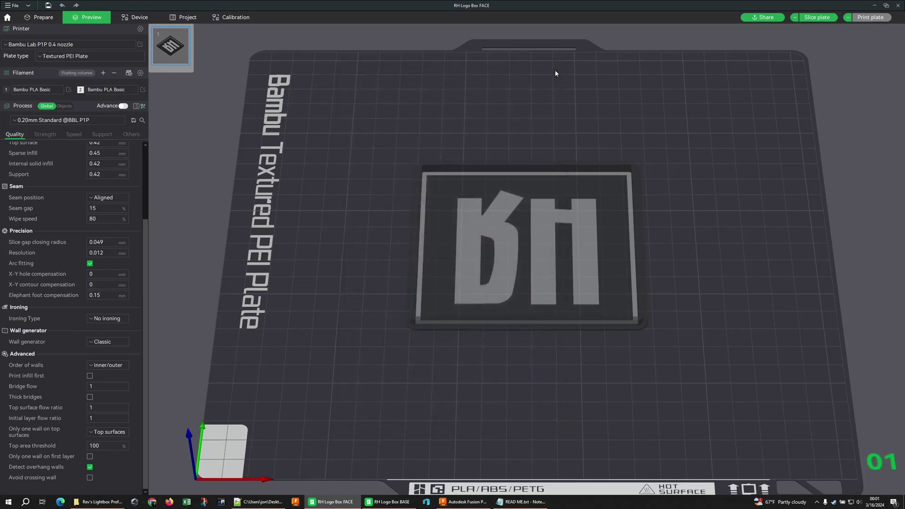
# Import both P1P BASE and FACE JSON profiles from Rev's Lightbox Profiles via Import Configs.
pyautogui.click(12, 5)
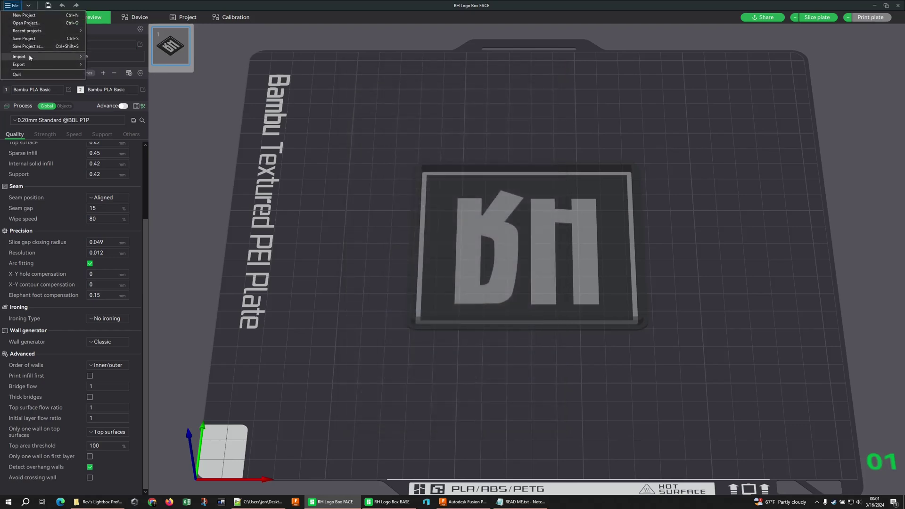
pyautogui.moveTo(30, 56)
pyautogui.click(113, 64)
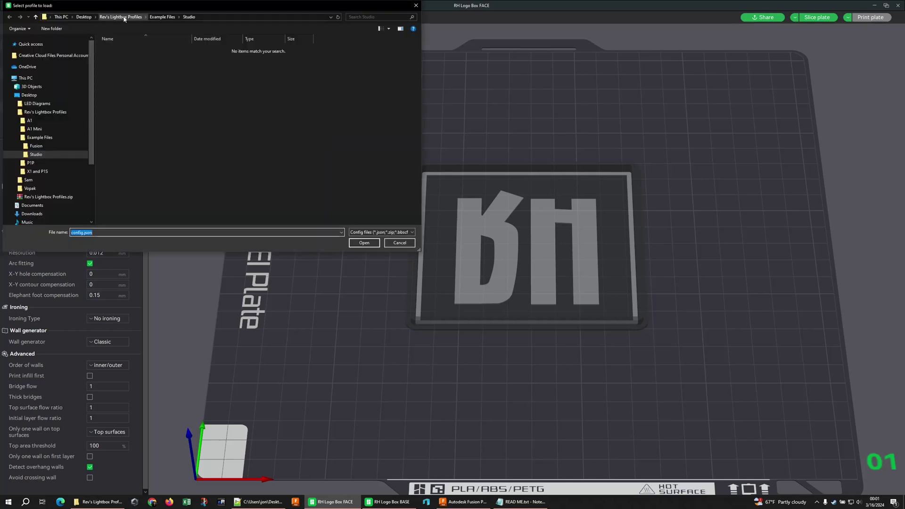
pyautogui.click(124, 18)
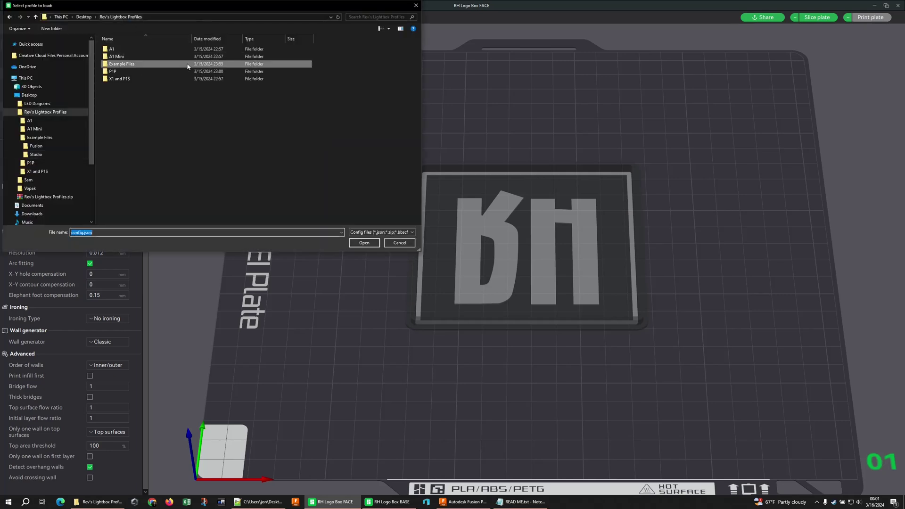
pyautogui.doubleClick(134, 72)
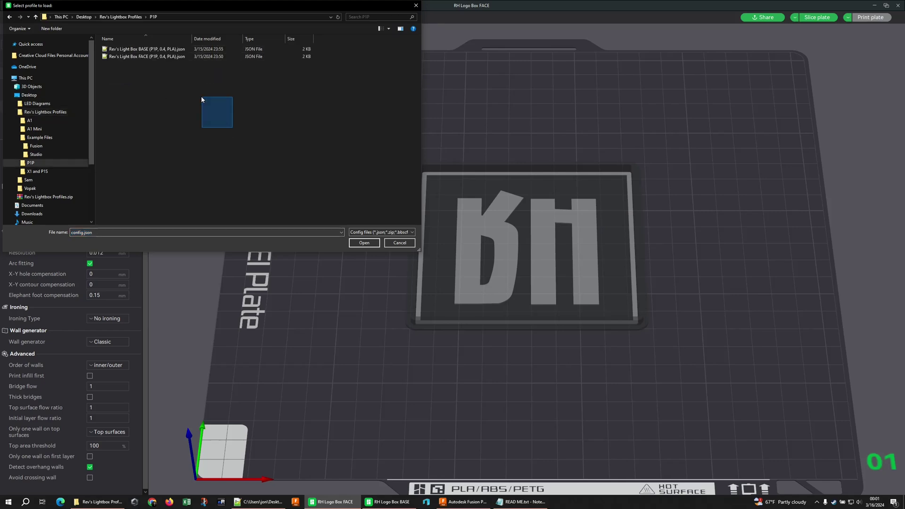
pyautogui.moveTo(201, 99); pyautogui.dragTo(135, 45)
pyautogui.click(359, 243)
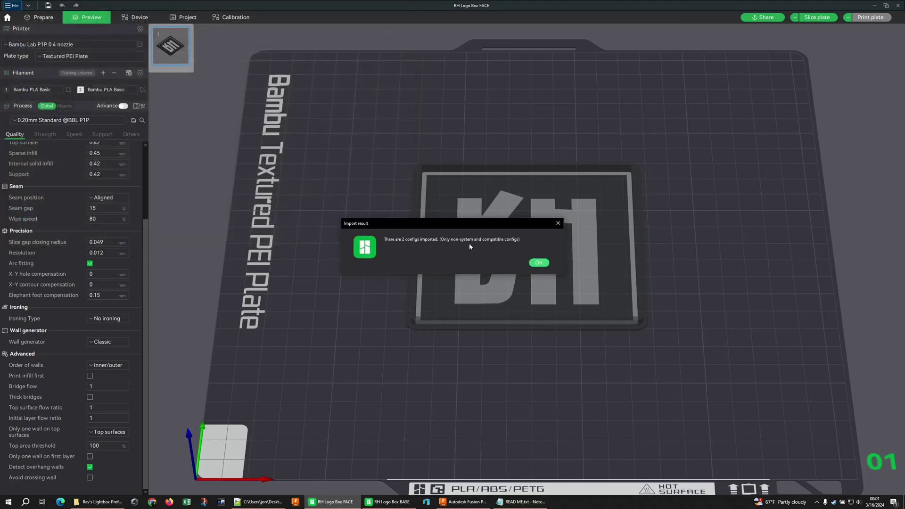
pyautogui.click(542, 264)
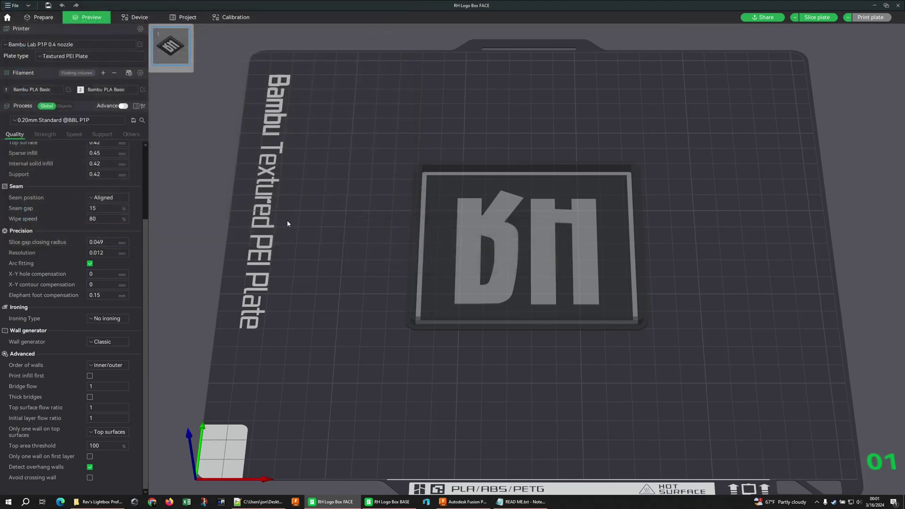
# Switch the process to Rev's PLA Light Box FACE (P1P), re-slice (48m22s, 14.22 g) and view its Speed settings.
pyautogui.click(83, 121)
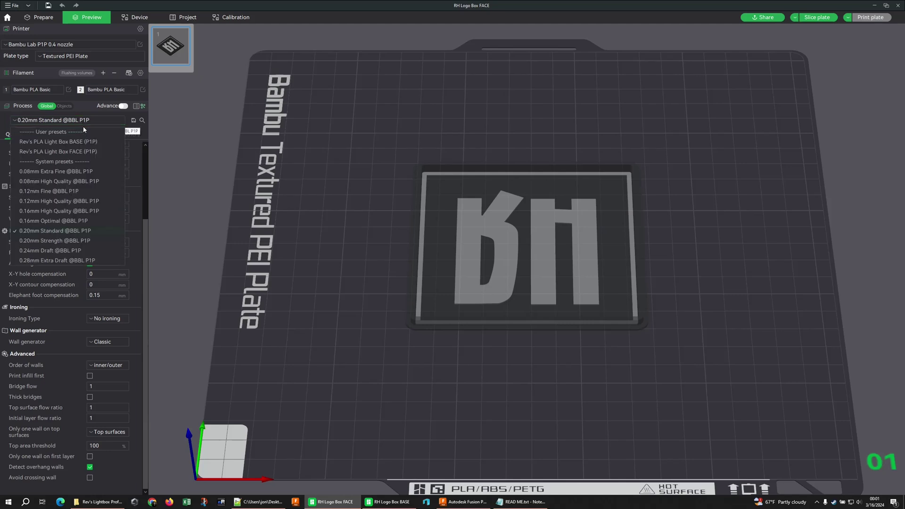
pyautogui.click(95, 152)
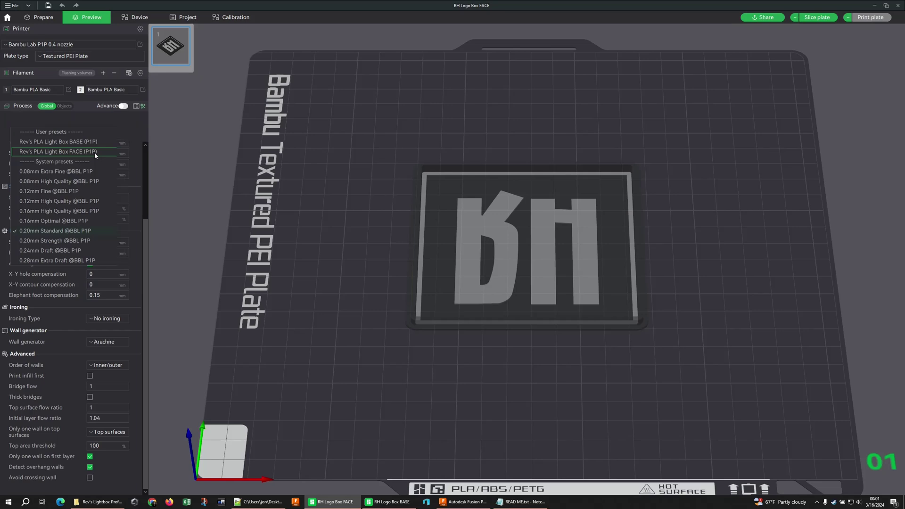
pyautogui.click(807, 20)
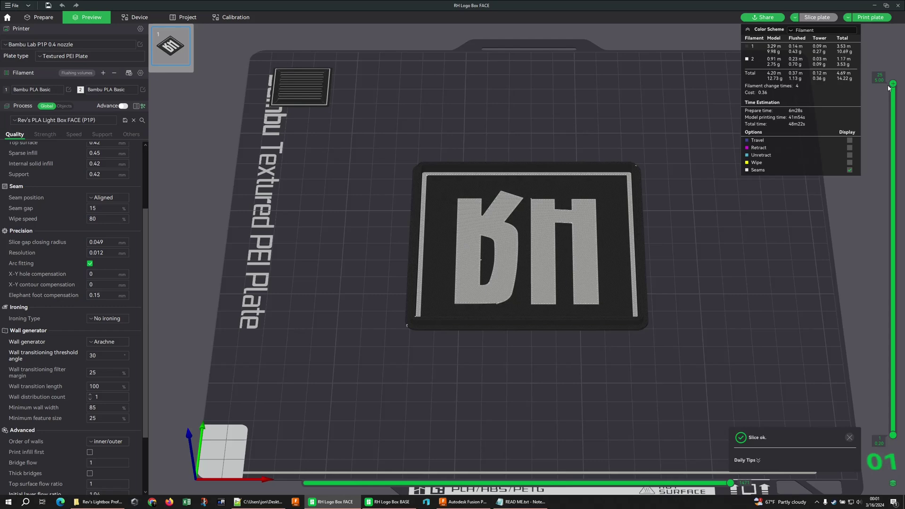
pyautogui.scroll(-5, 69, 385)
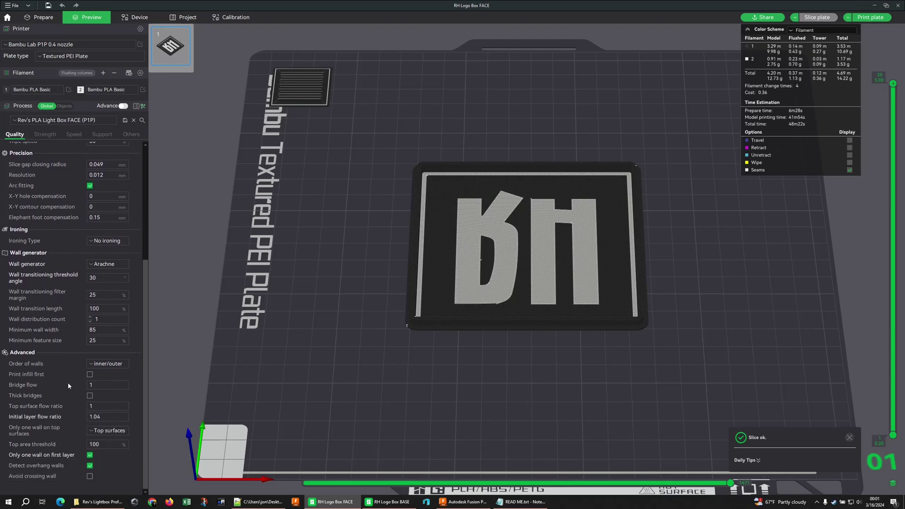
pyautogui.scroll(10, 83, 397)
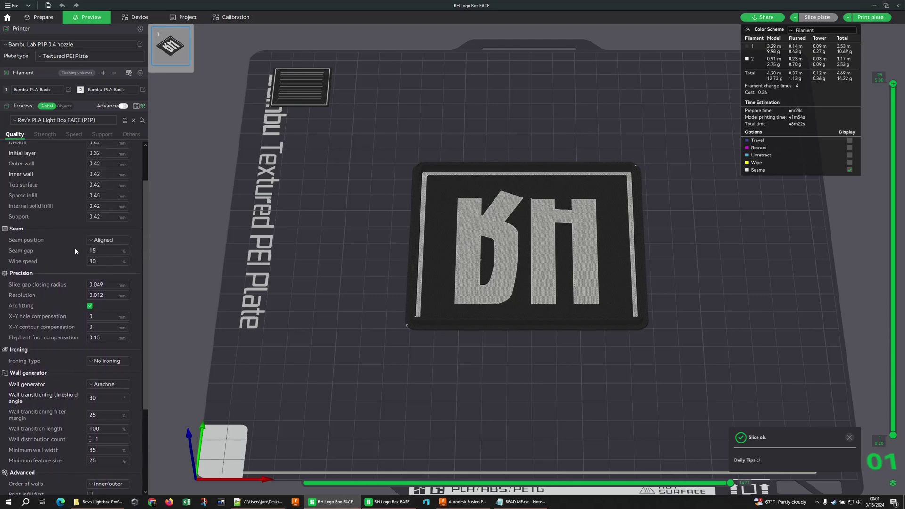
pyautogui.click(74, 135)
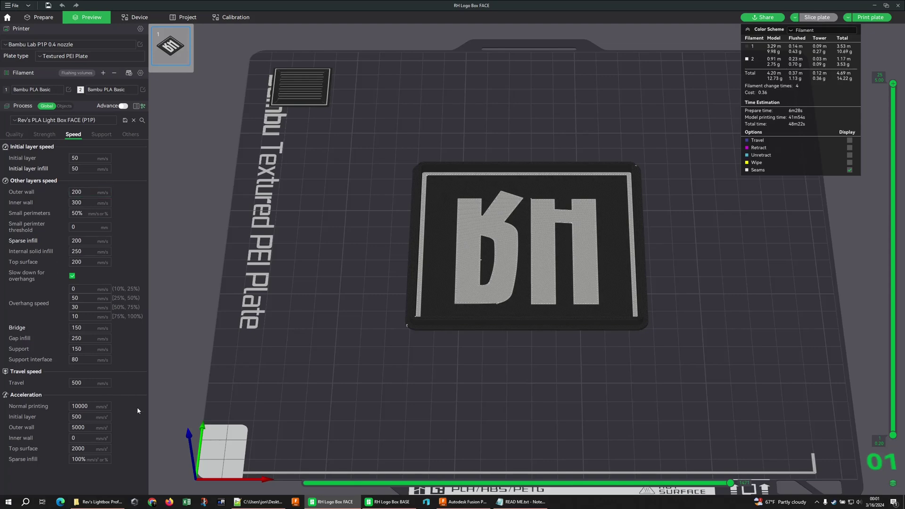
# Open the A1 Mini FACE profile JSON in Notepad++ from the Lightbox profiles folder.
pyautogui.click(259, 502)
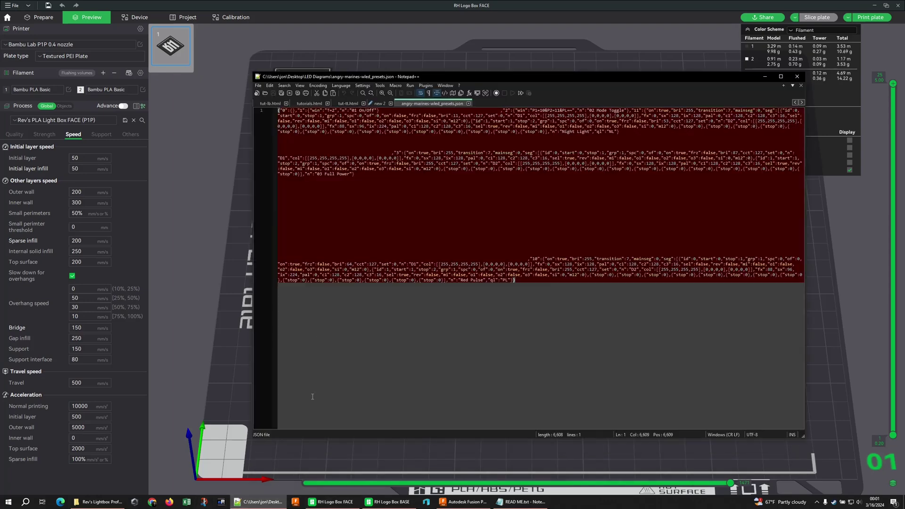
pyautogui.click(113, 502)
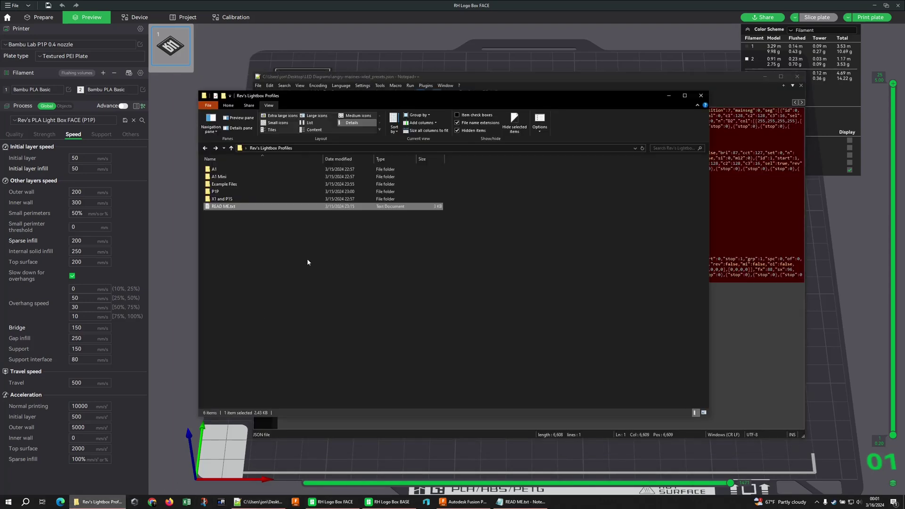
pyautogui.doubleClick(219, 177)
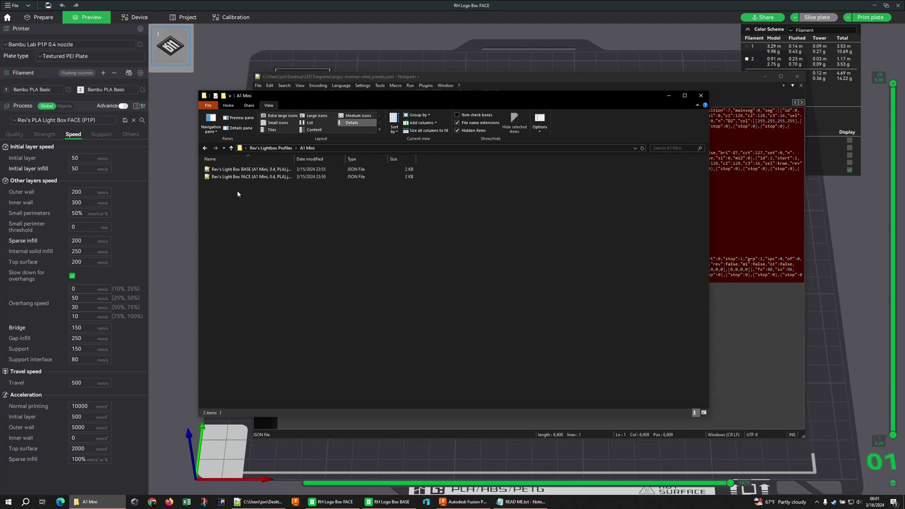
pyautogui.doubleClick(237, 177)
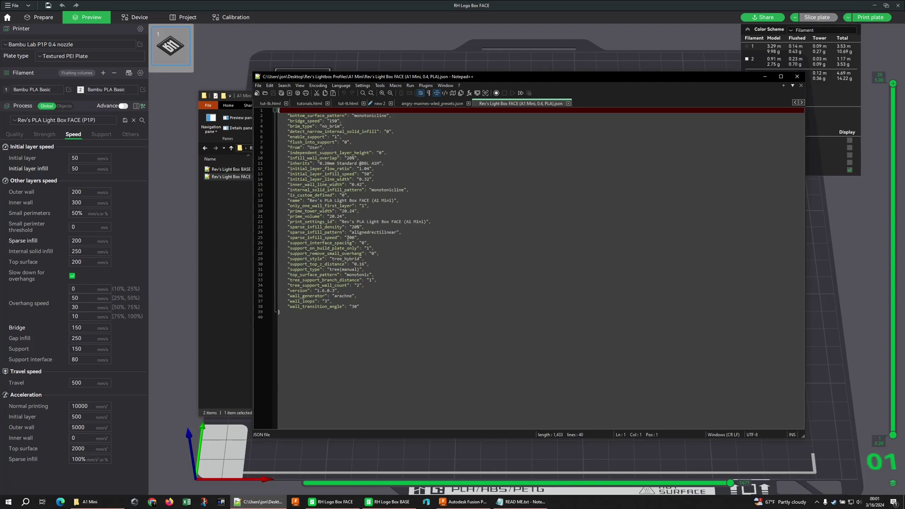
# Highlight the sparse_infill_speed (200) and initial_layer_infill_speed lines, then return to Bambu Studio.
pyautogui.moveTo(359, 238); pyautogui.dragTo(288, 238)
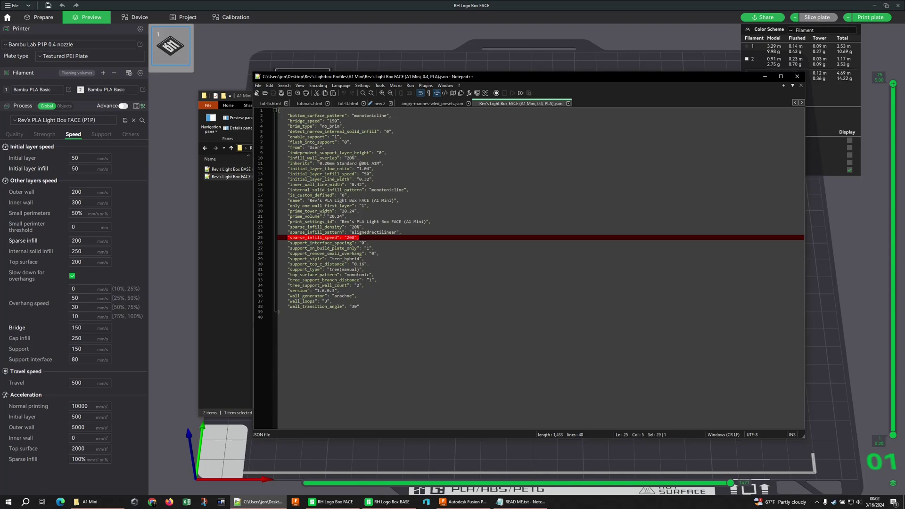
pyautogui.moveTo(295, 174); pyautogui.dragTo(372, 174)
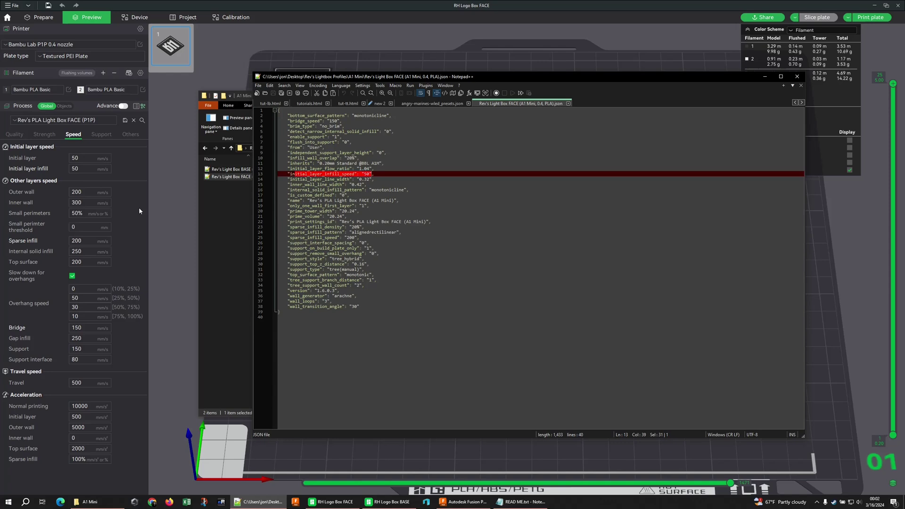
pyautogui.click(117, 192)
# Enter 200 as the outer wall speed and switch the printer to Bambu Lab A1 0.4 nozzle.
pyautogui.click(78, 192)
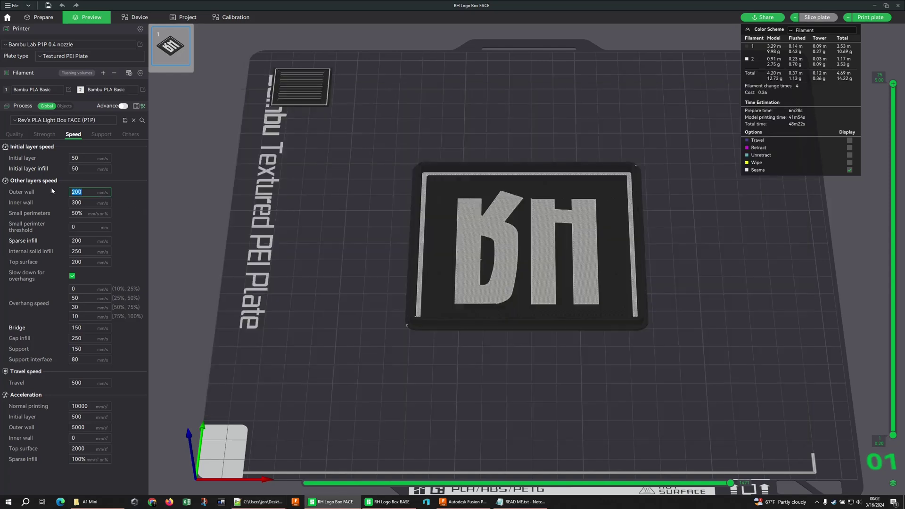
pyautogui.write('200')
pyautogui.click(71, 44)
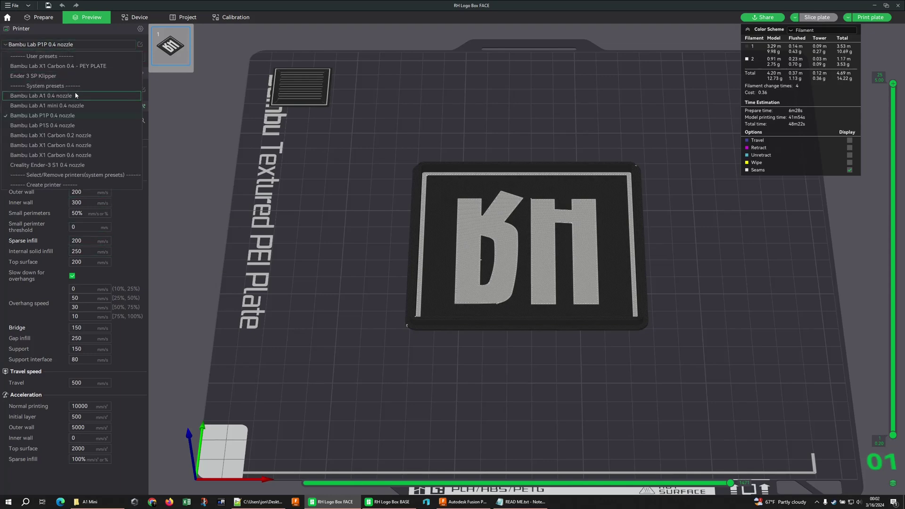
pyautogui.click(73, 89)
# Try the Bambu Lab A1 mini printer, then settle on Bambu Lab X1 Carbon 0.4 nozzle.
pyautogui.click(69, 46)
pyautogui.click(69, 103)
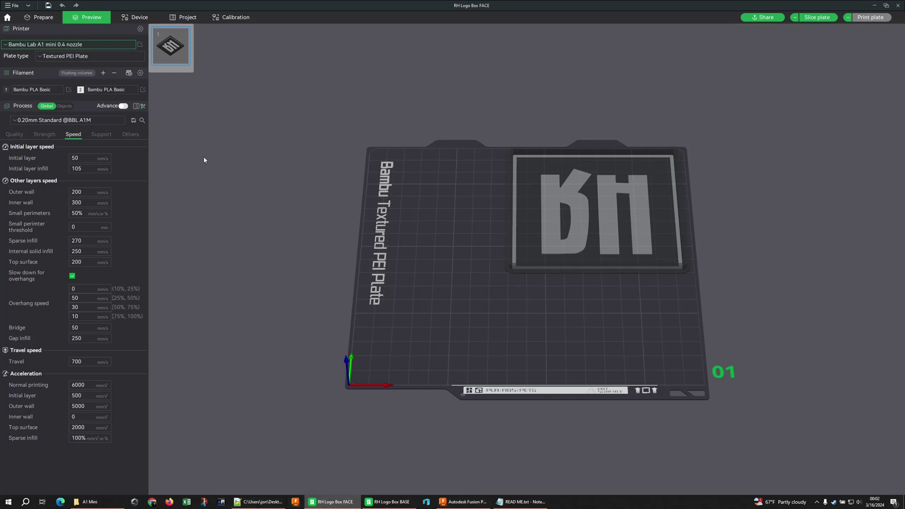
pyautogui.click(70, 47)
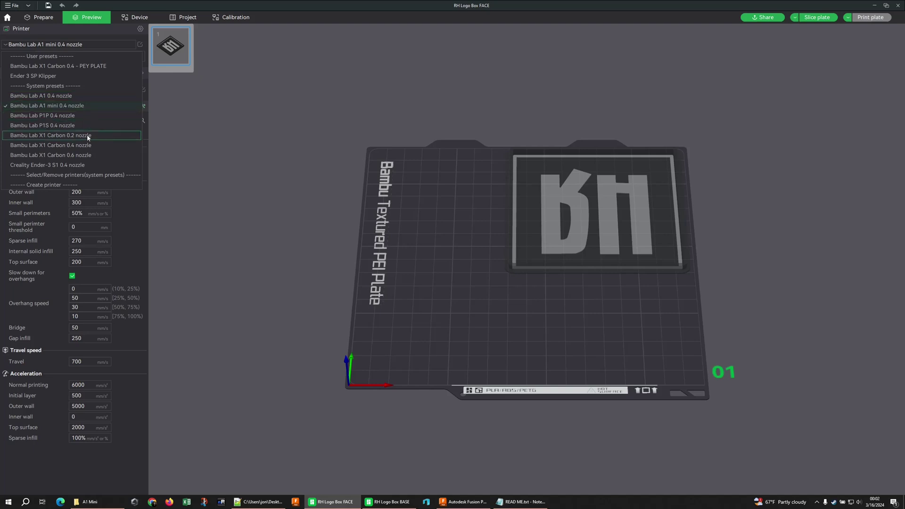
pyautogui.click(89, 148)
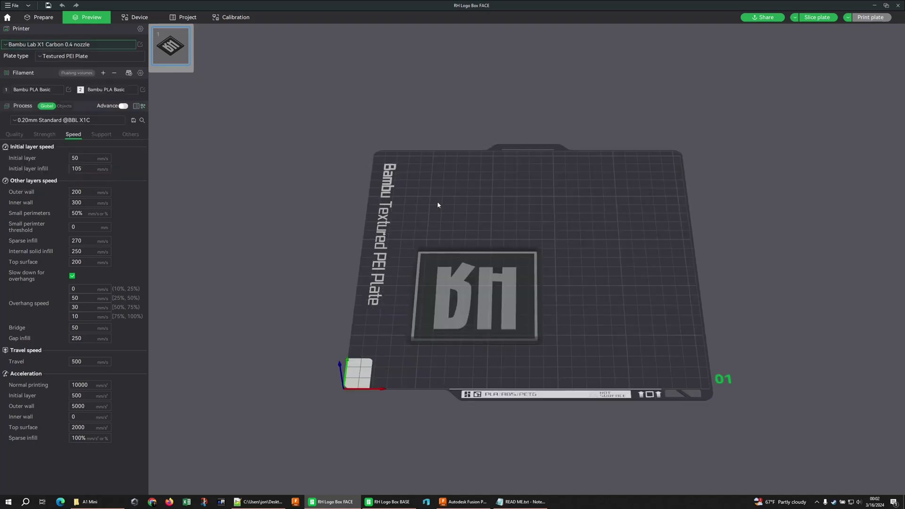